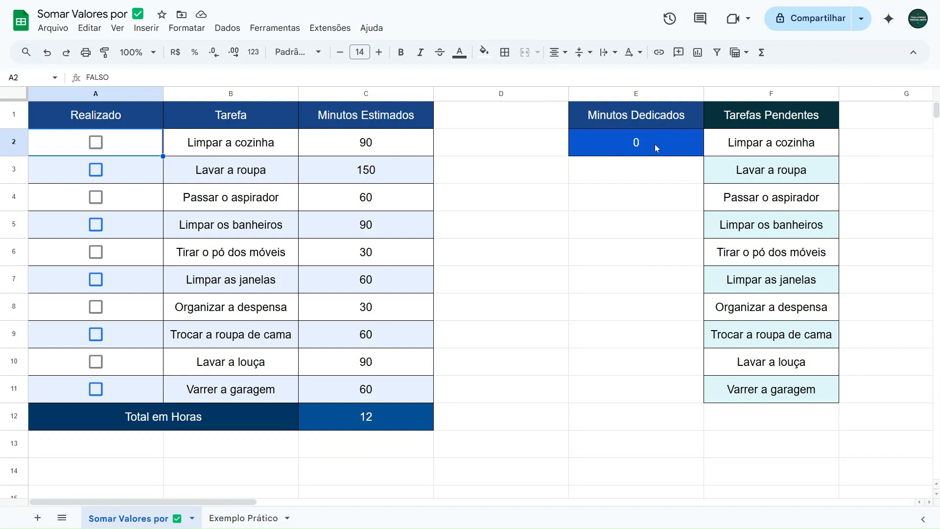
- Try out the Realizado checkboxes for Limpar a cozinha, Passar o aspirador, Limpar as janelas and Trocar a roupa de cama, clearing them again
left_click(101, 143)
left_click(98, 197)
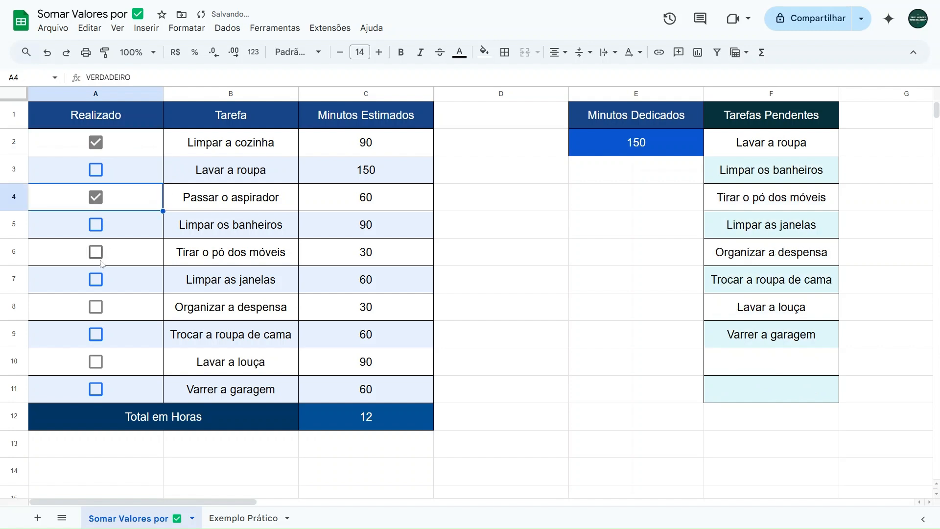
left_click(97, 279)
left_click(95, 331)
left_click(96, 331)
left_click(95, 279)
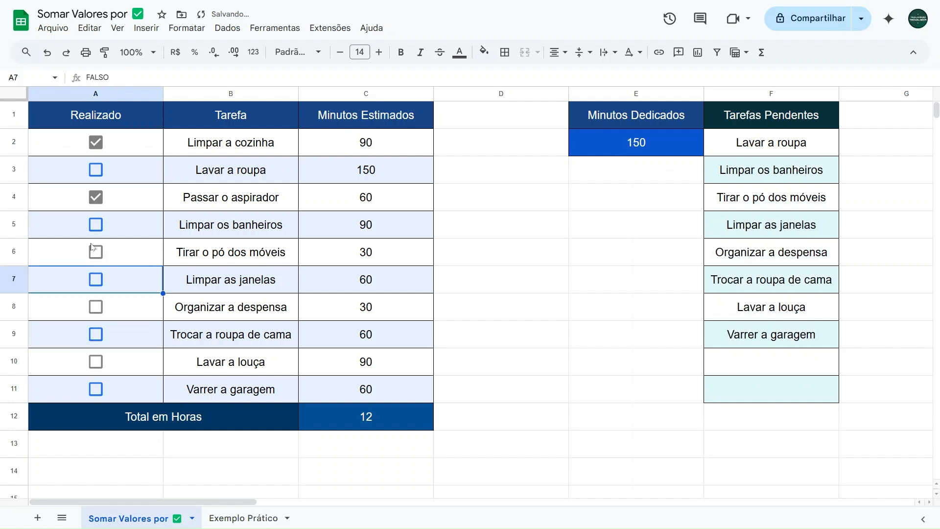
left_click(96, 196)
left_click(95, 142)
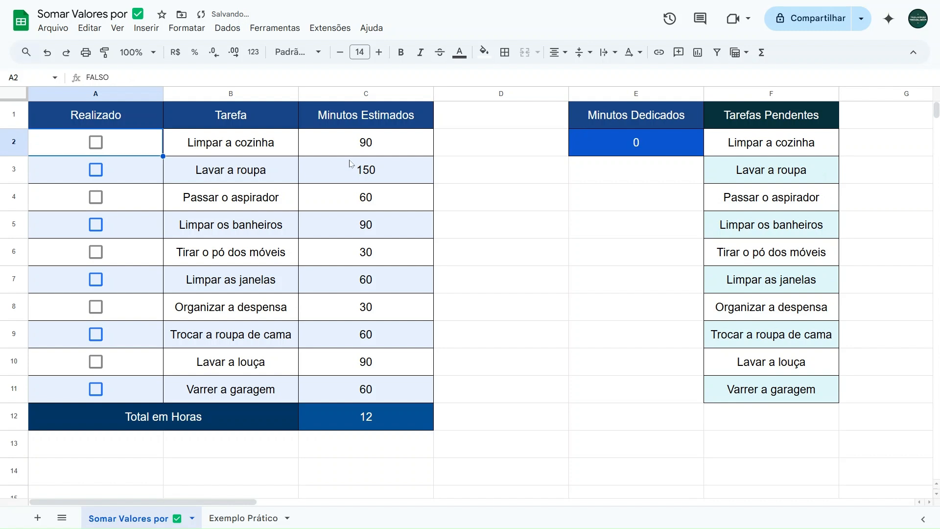
- Tick Passar o aspirador, Tirar o pó dos móveis and Lavar a louça, and clear the last two again
left_click(96, 198)
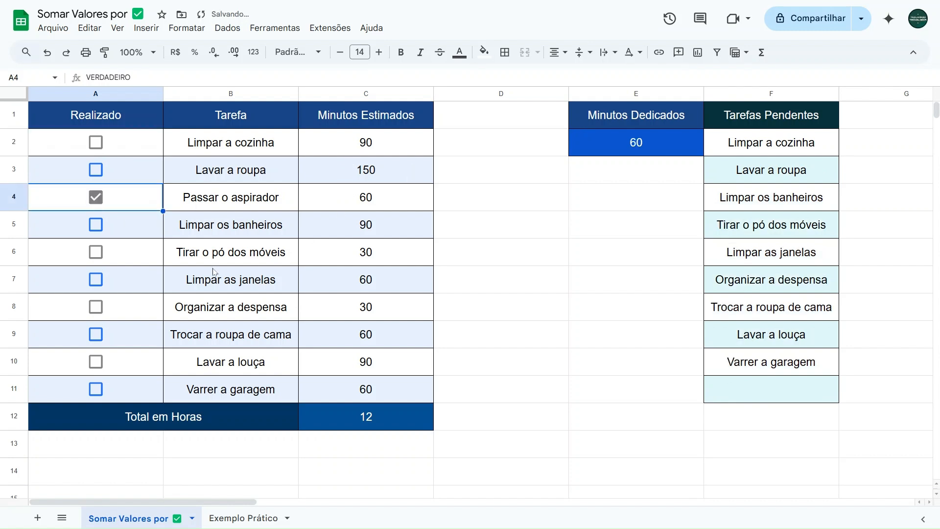
left_click(96, 252)
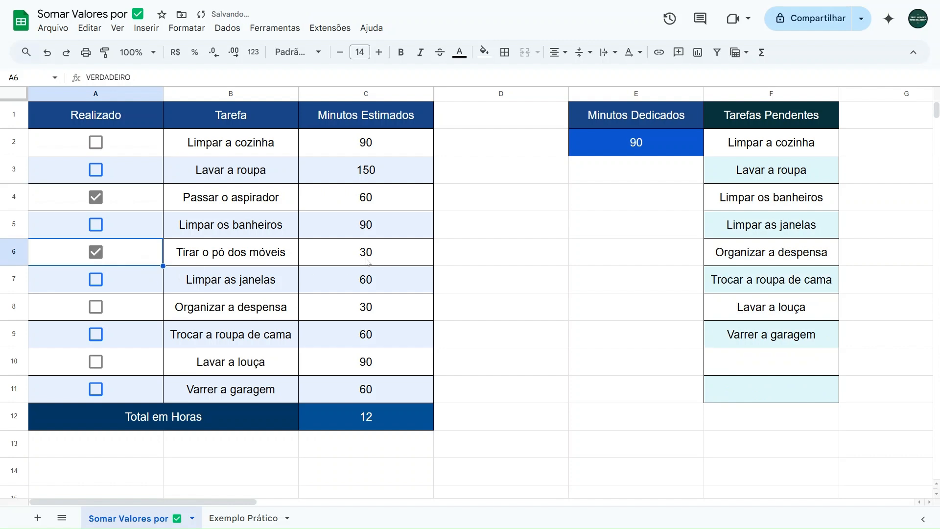
left_click(96, 362)
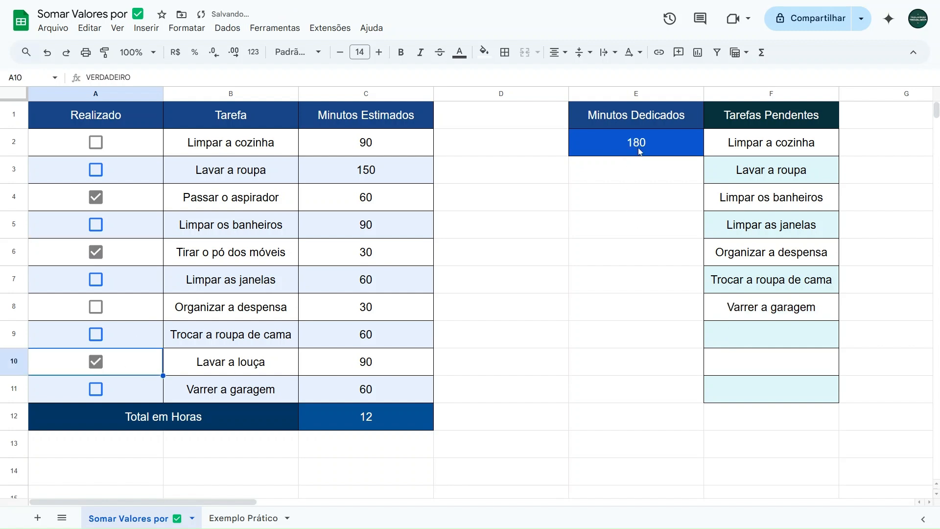
left_click(95, 362)
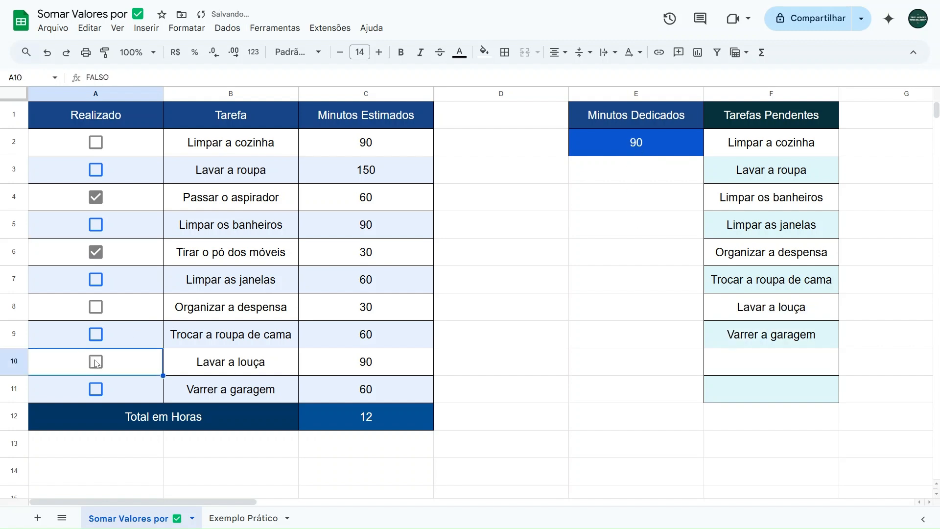
left_click(95, 252)
left_click(96, 197)
left_click(96, 197)
- Mark Limpar os banheiros, Tirar o pó dos móveis, Limpar as janelas and Organizar a despensa as done
left_click(95, 224)
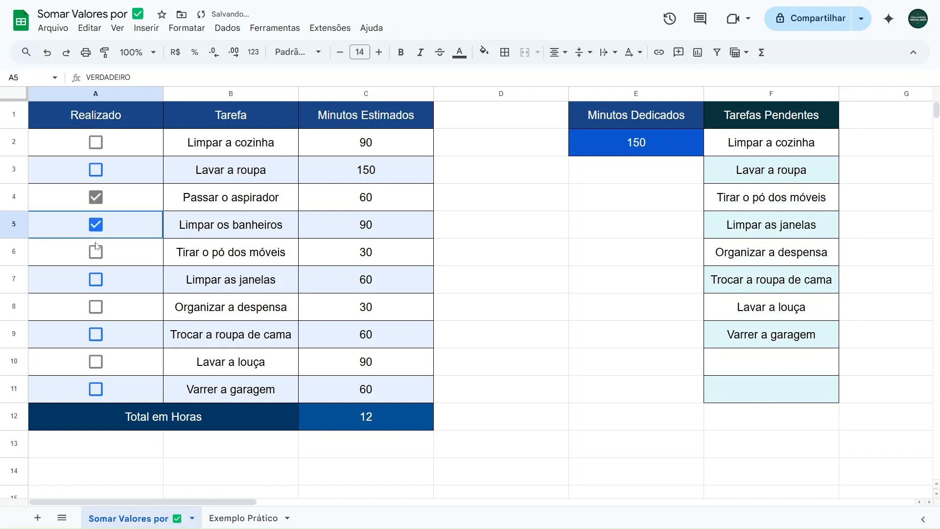
left_click(96, 252)
left_click(96, 279)
left_click(96, 306)
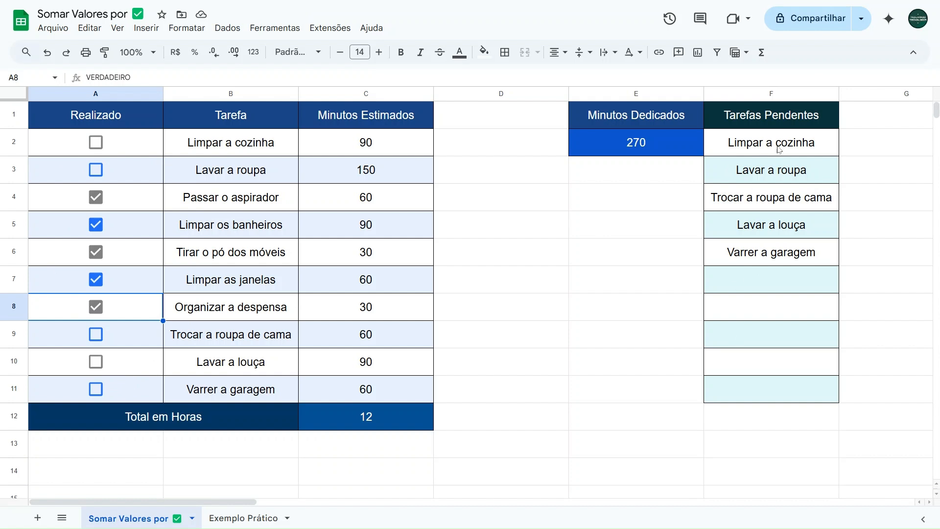
- Clear the ticked Realizado checkboxes in rows 4 to 8
left_click(98, 302)
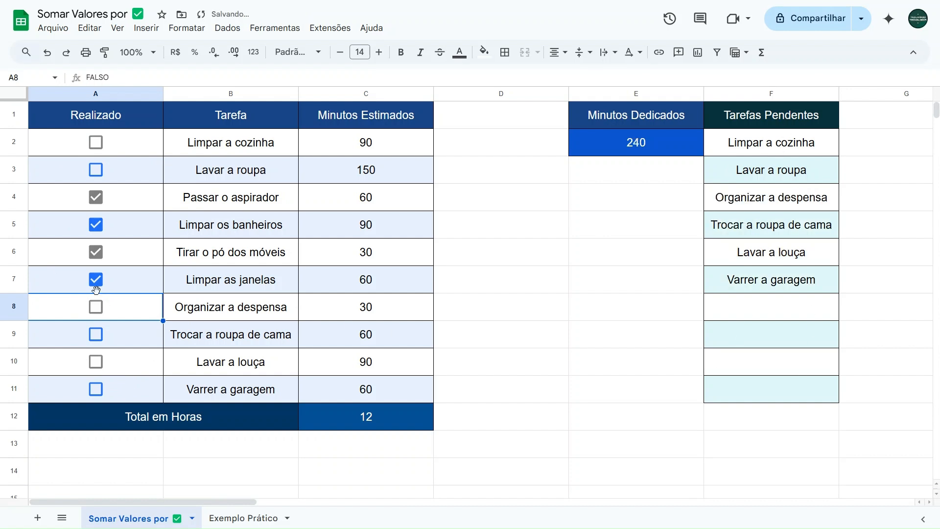
left_click(96, 279)
left_click(95, 252)
left_click(96, 225)
left_click(95, 197)
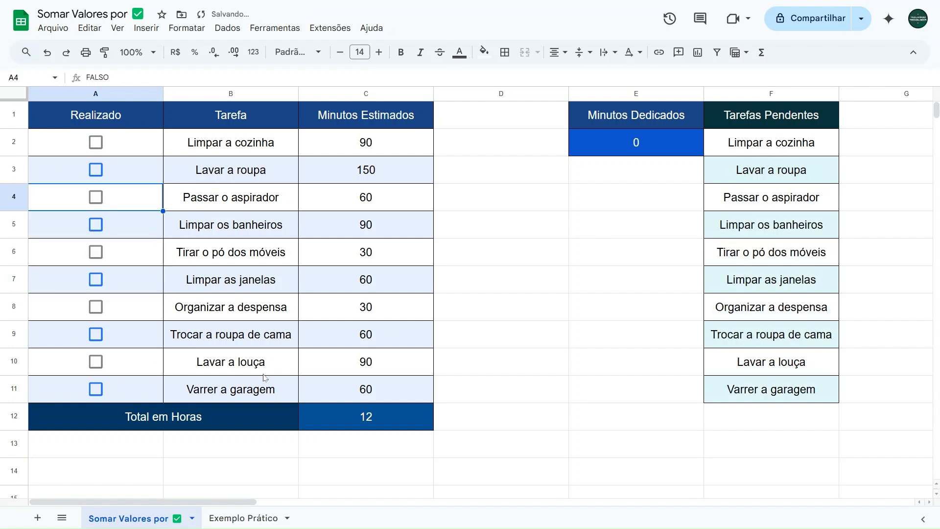
- Switch to the Exemplo Prático sheet and select cell A2
left_click(244, 517)
left_click(143, 155)
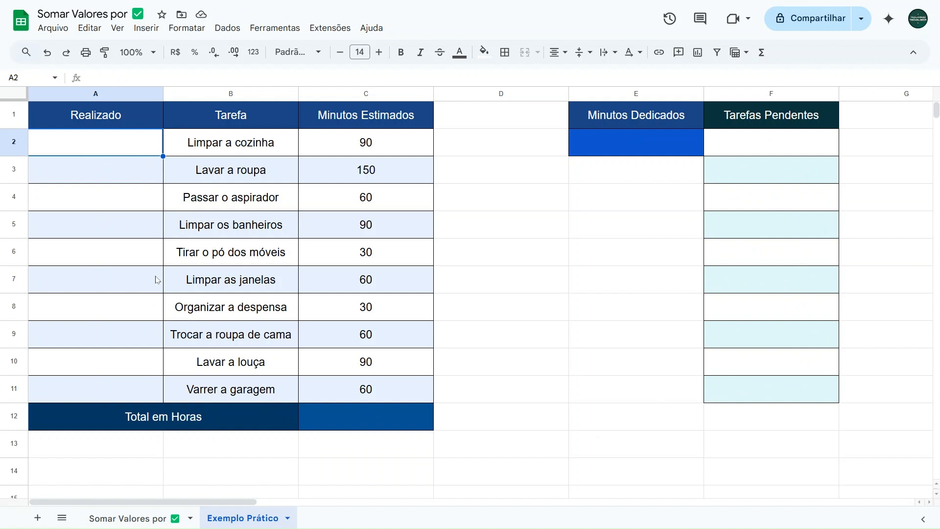
- Examine rows 2 to 11 of the Realizado, Tarefa and Minutos Estimados columns in the task table
left_click(123, 125)
key("ctrl+a")
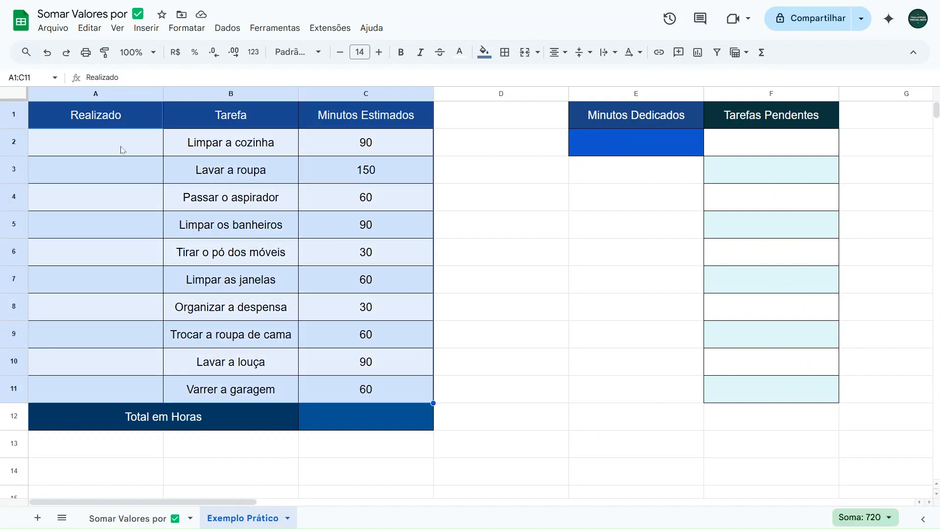
left_click_drag(122, 150, 116, 388)
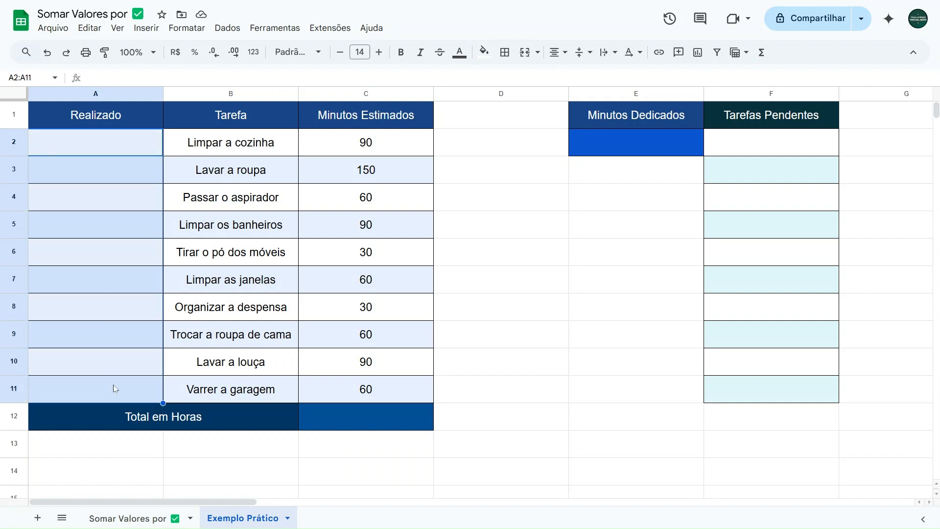
left_click(103, 141)
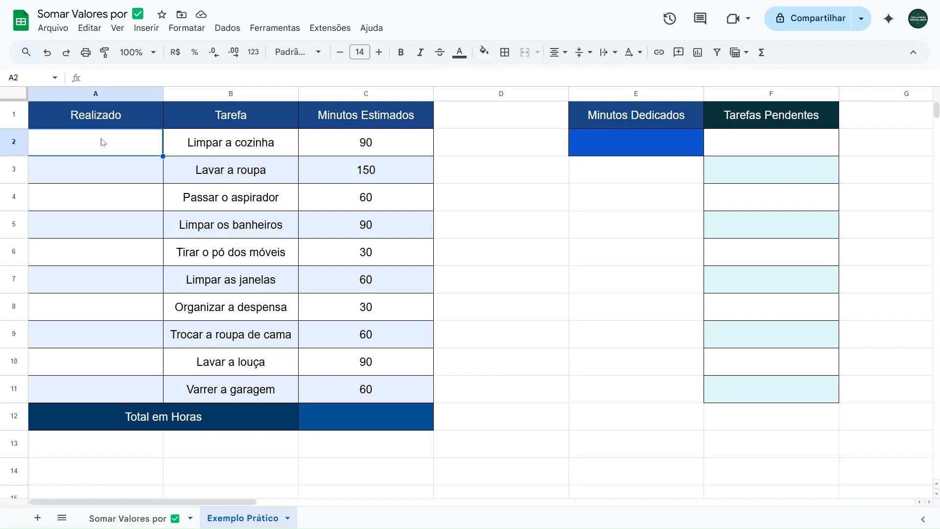
left_click_drag(228, 149, 218, 393)
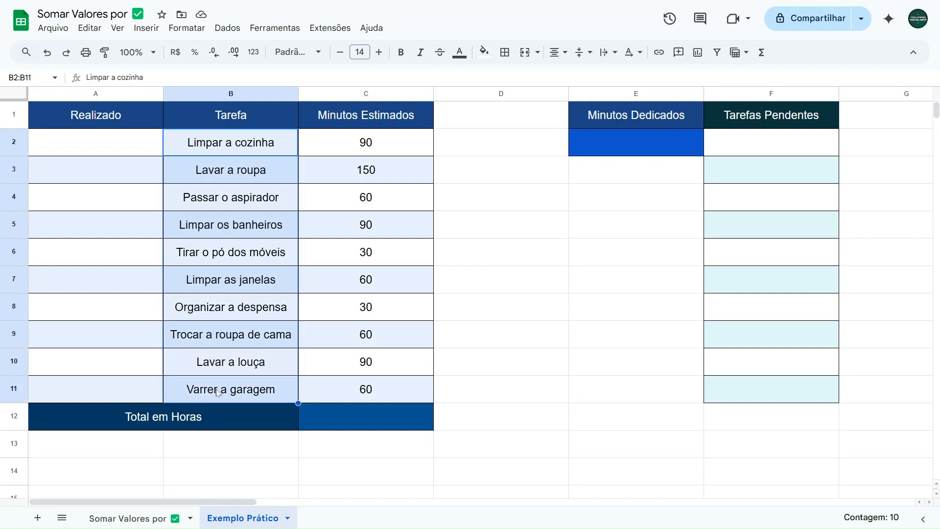
left_click_drag(365, 144, 373, 389)
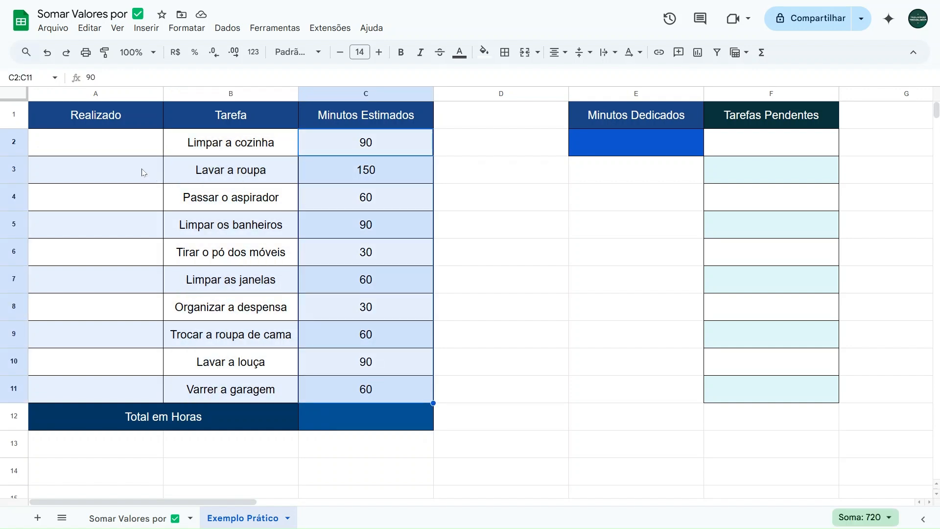
left_click(122, 152)
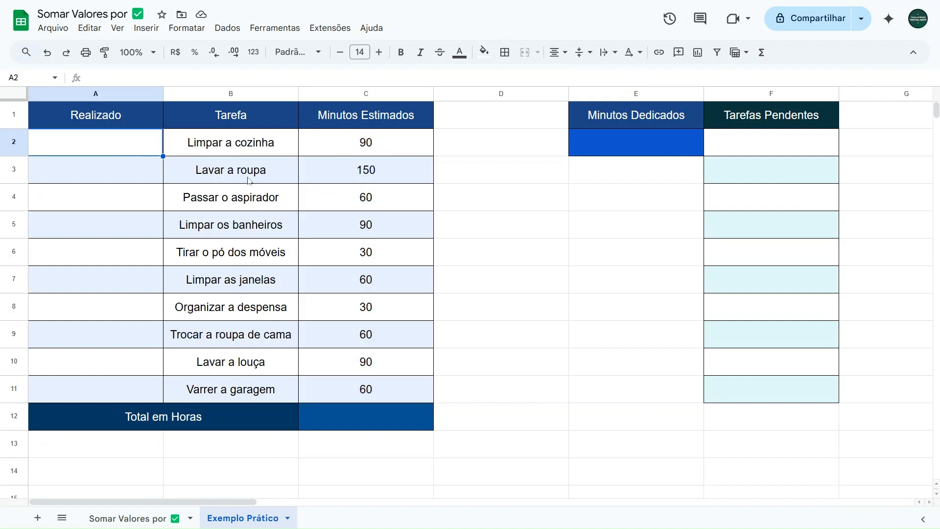
- Insert checkboxes into cells A2:A11 of the Realizado column
left_click_drag(101, 147, 84, 384)
left_click(109, 150)
left_click_drag(116, 151, 112, 391)
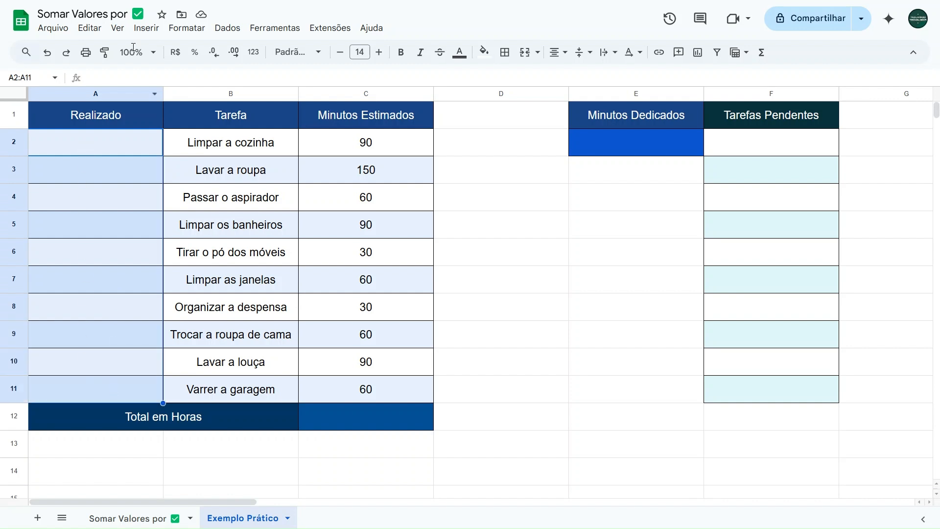
left_click(144, 29)
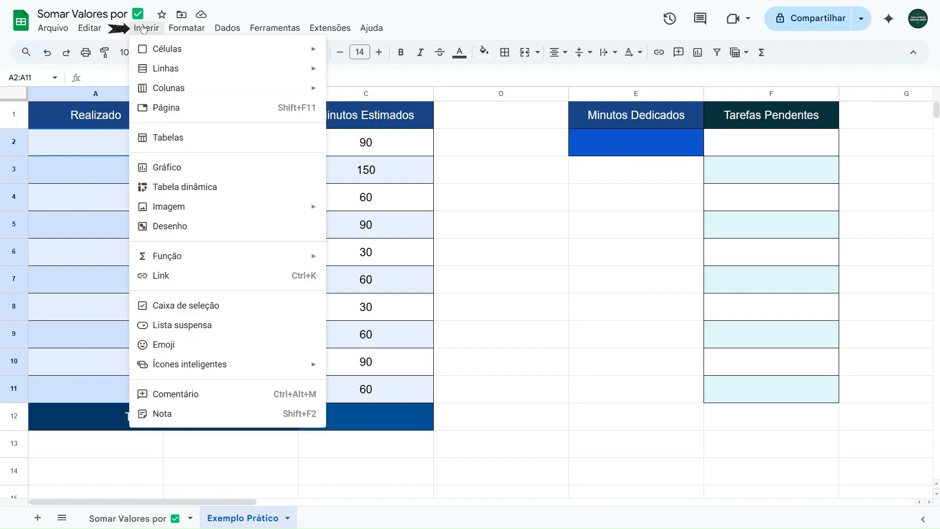
left_click(182, 306)
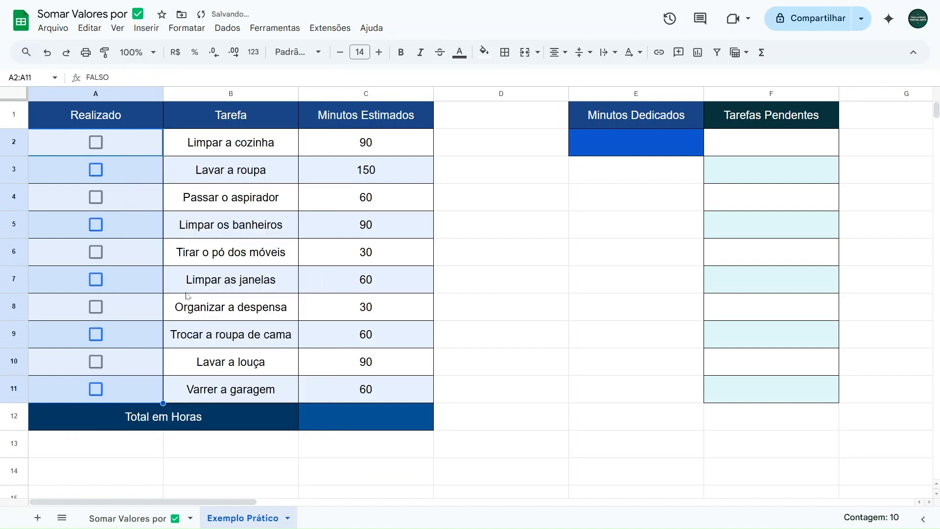
- Tick the Lavar a roupa checkbox, compare its underlying value with that of unticked cell A2, and clear it again
left_click(131, 177)
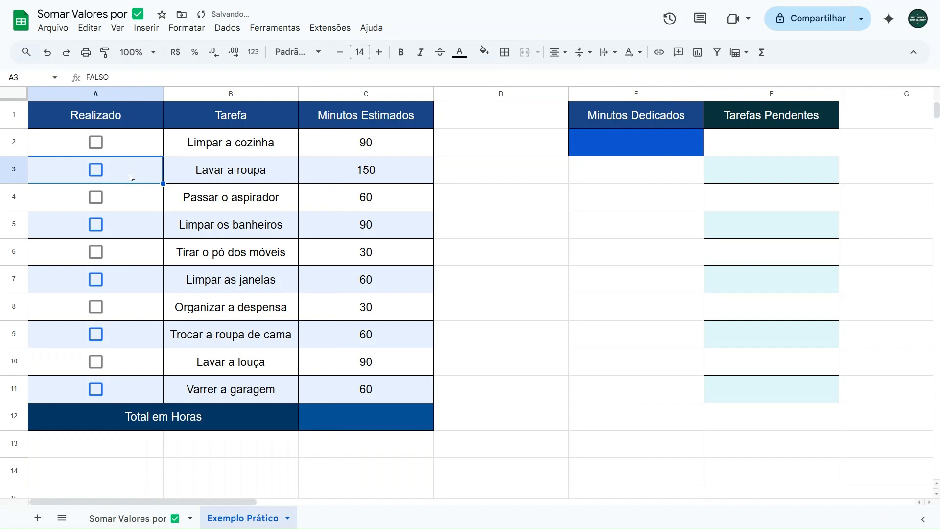
left_click(96, 170)
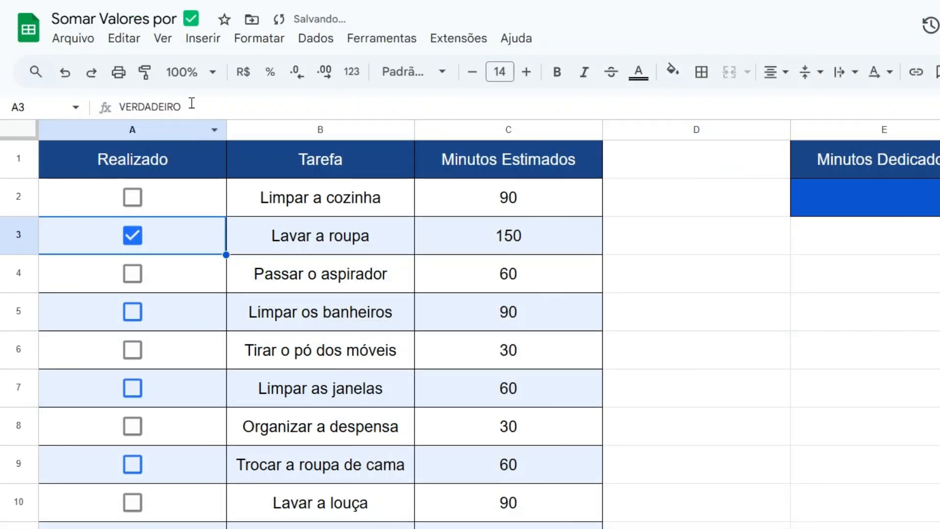
left_click(127, 76)
left_click_drag(179, 102, 80, 104)
left_click_drag(225, 102, 118, 105)
left_click(213, 106)
left_click(211, 212)
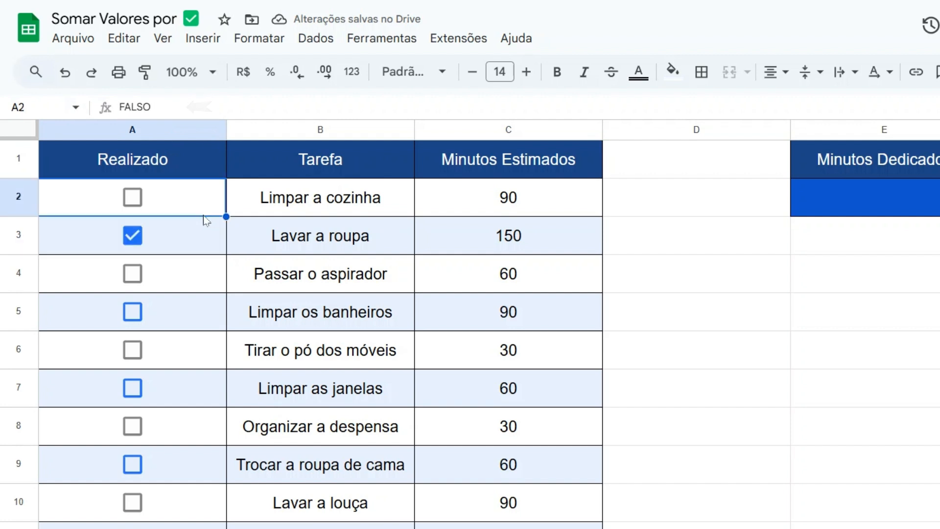
left_click(137, 240)
mouse_move(192, 109)
left_mouse_down()
mouse_move(120, 107)
mouse_move(189, 105)
left_mouse_up()
left_click(189, 104)
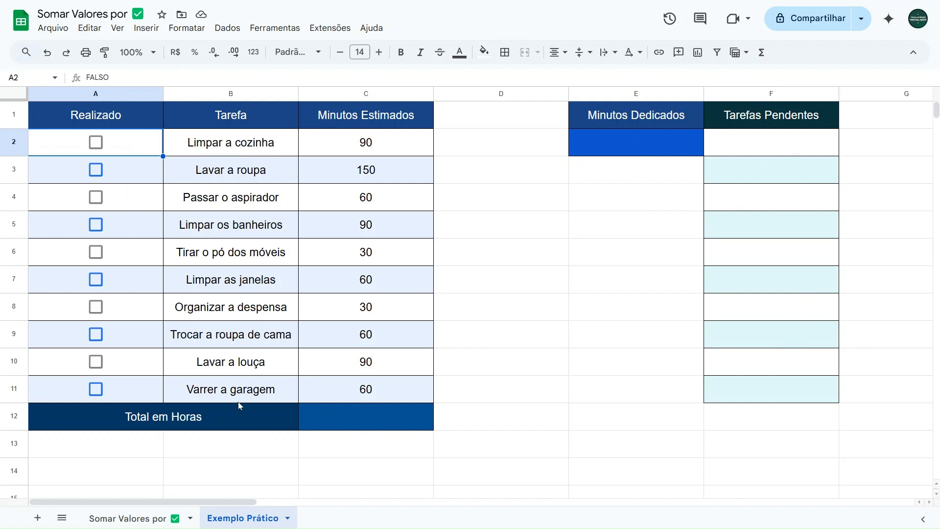
- Enter the formula =SOMA(C2:C11) in cell C12 to total the estimated minutes
left_click(364, 413)
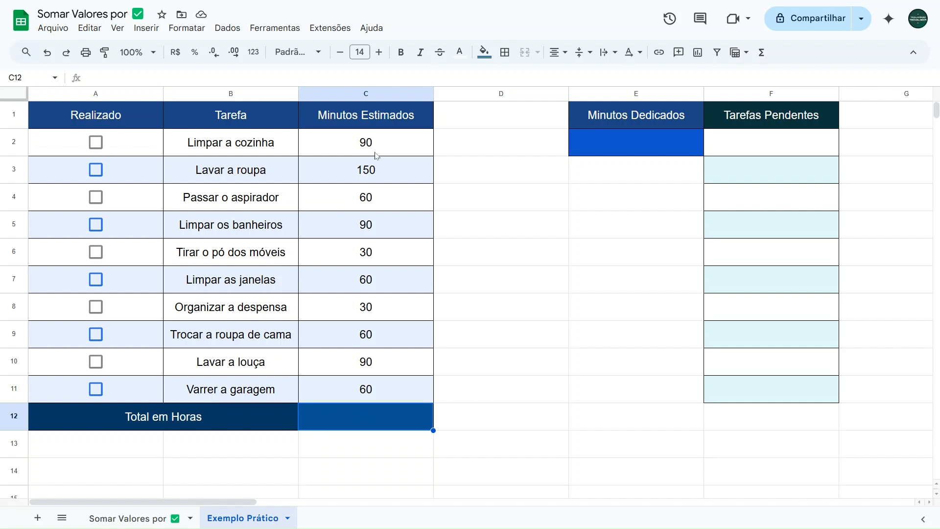
left_click_drag(375, 147, 370, 407)
left_click(334, 417)
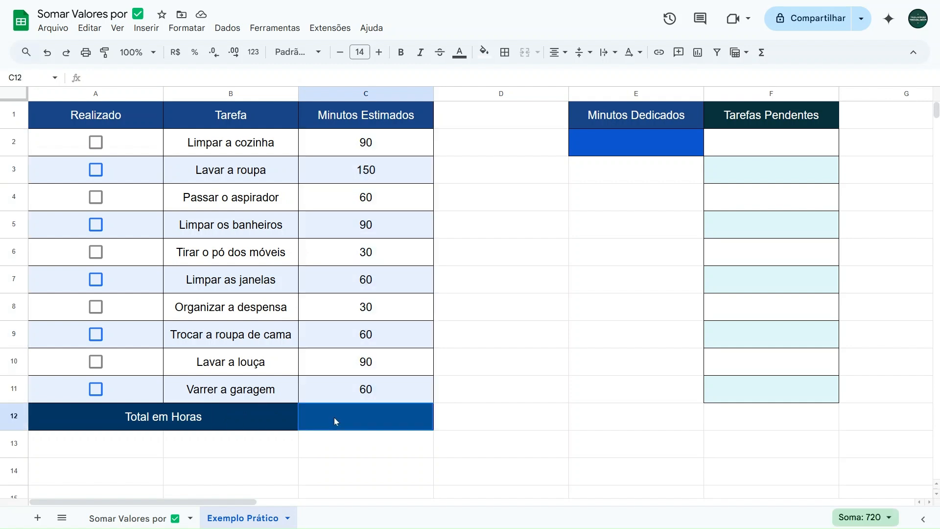
type("=soma")
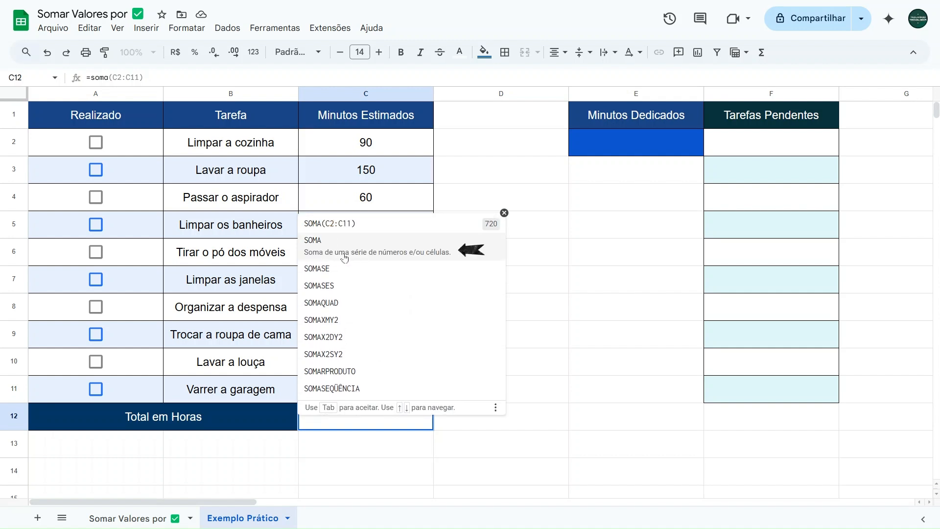
left_click(386, 254)
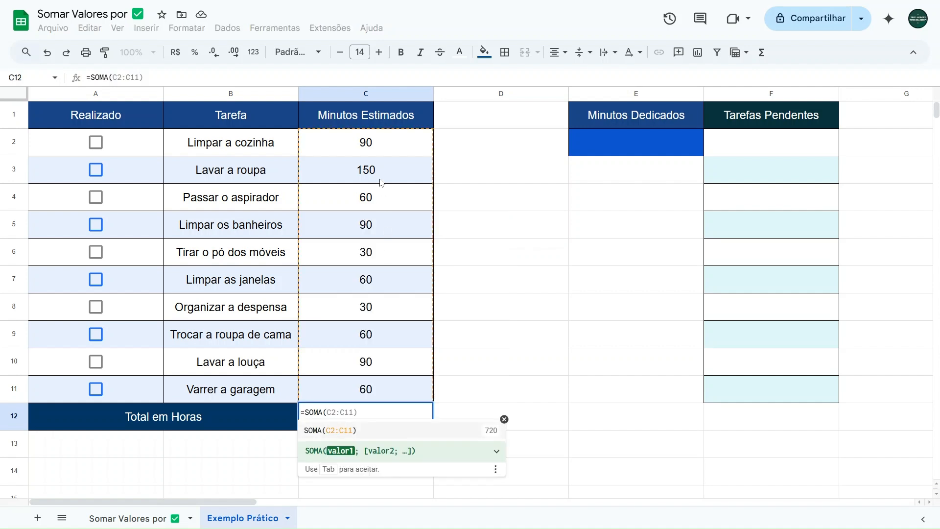
left_click_drag(377, 155, 356, 387)
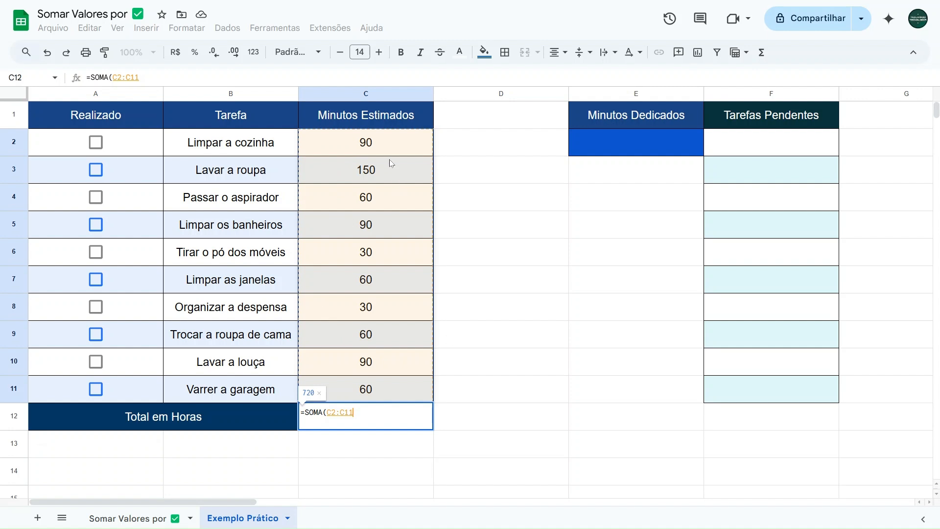
type(")")
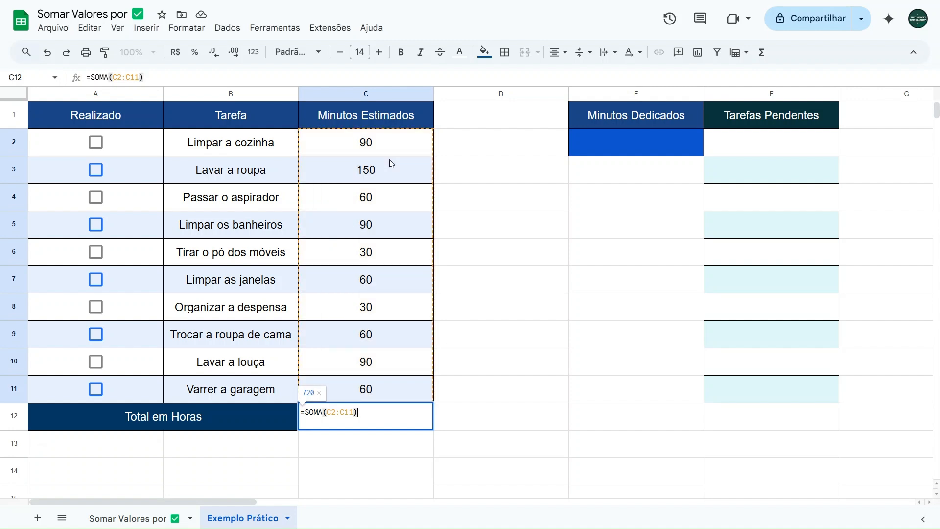
key("Return")
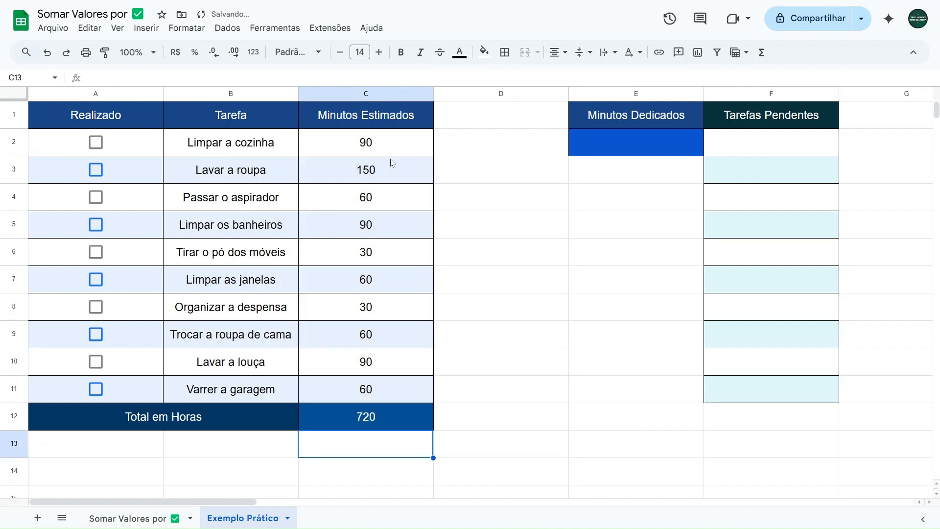
- Change the total in cell C12 to =SOMA(C2:C11)/60 to convert the estimated minutes into hours, and check it against C2:C11
left_click(405, 424)
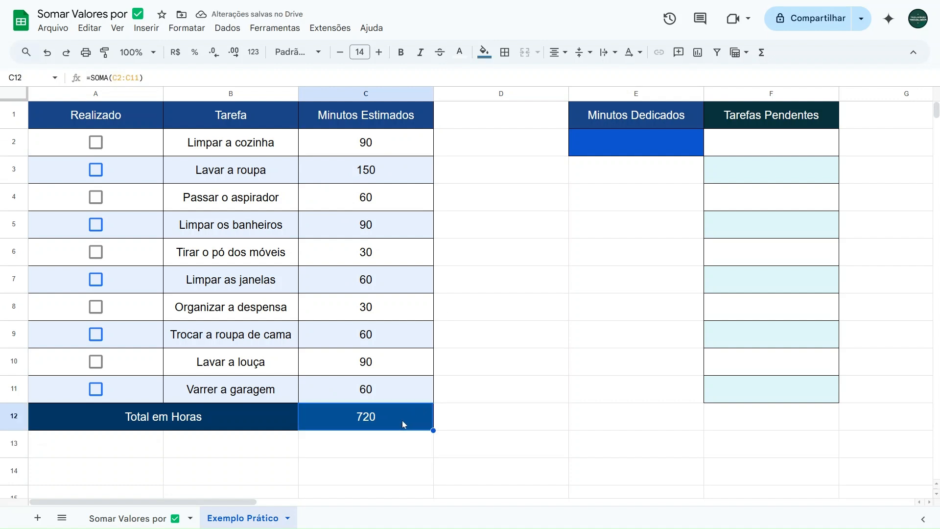
left_click(157, 73)
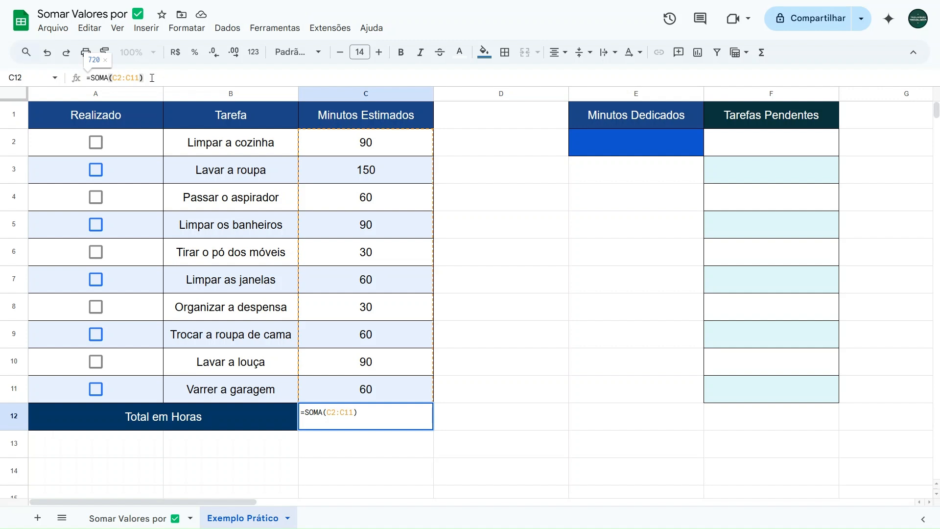
type("/")
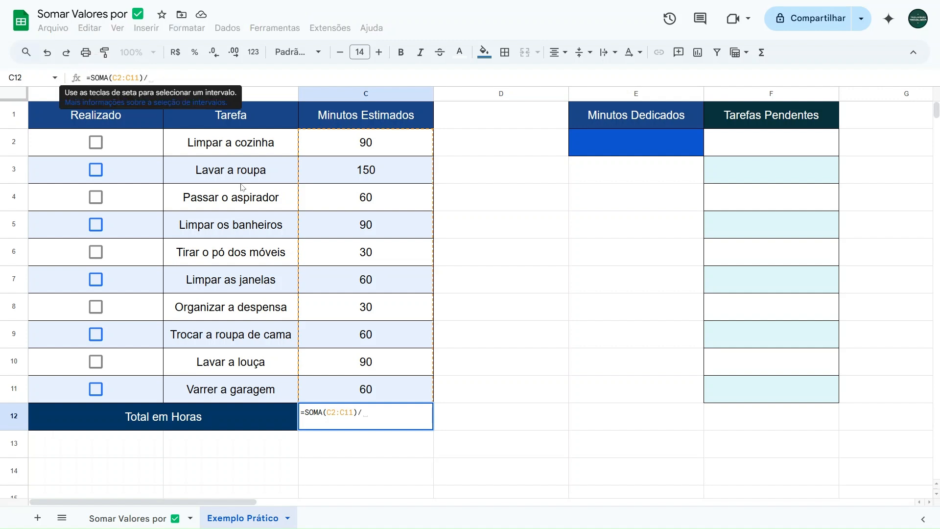
type("60")
key("Return")
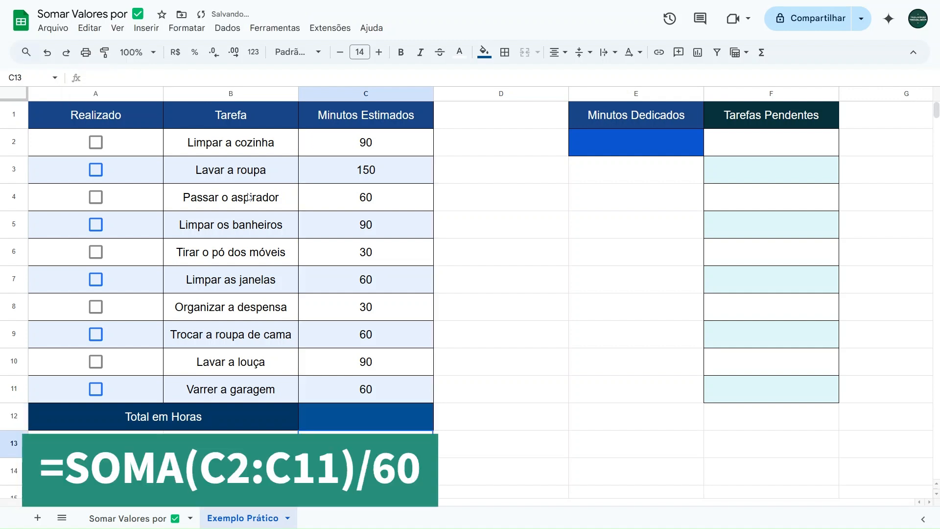
left_click(355, 410)
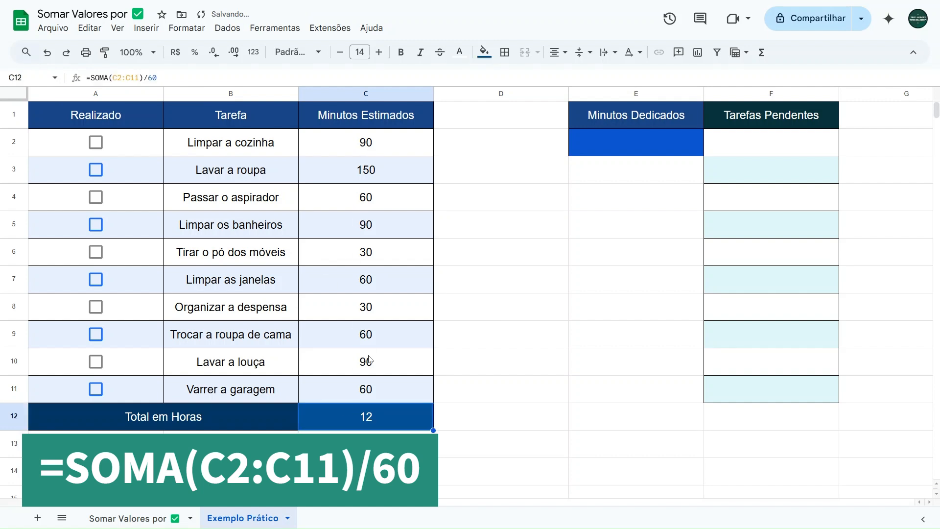
left_click_drag(368, 158, 384, 400)
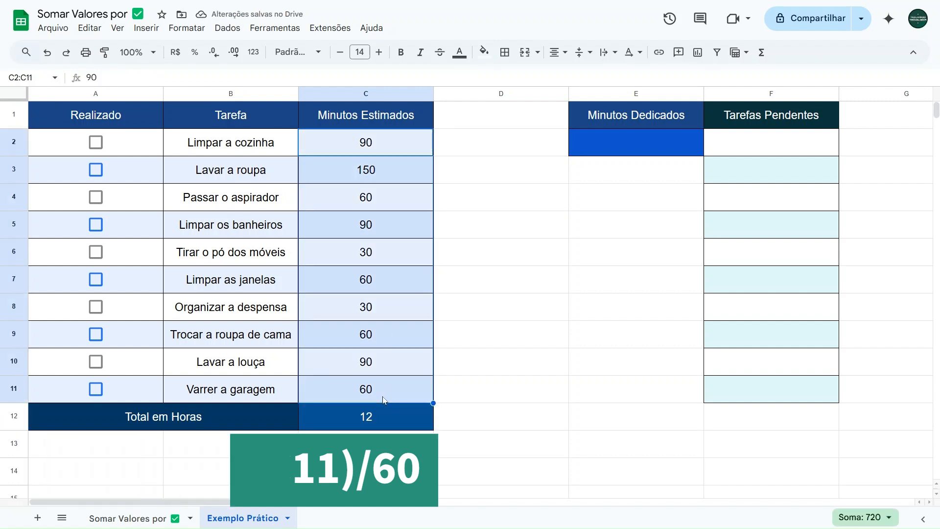
left_click(500, 163)
- Examine cell E2 under Minutos Dedicados and the checkbox cells A2 to A7 in the Realizado column
left_click(616, 143)
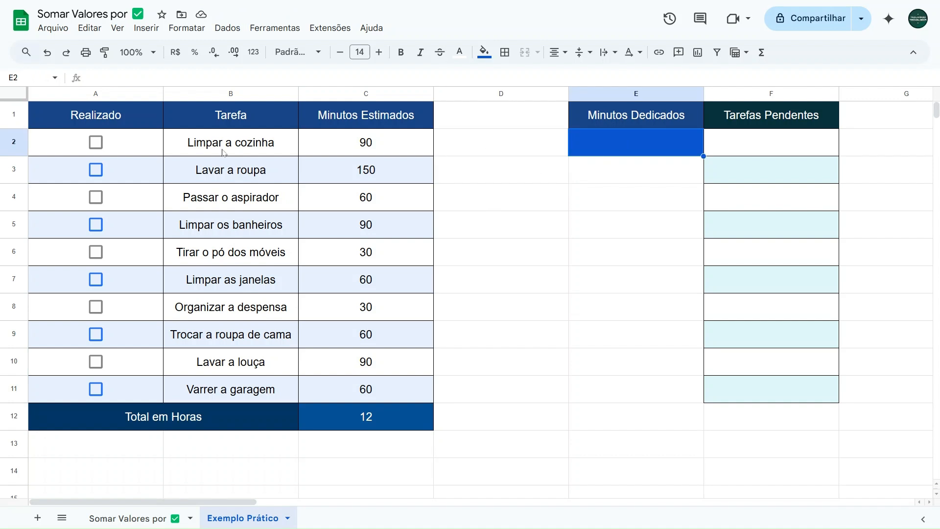
left_click(133, 150)
left_click(134, 167)
left_click(133, 196)
left_click(135, 234)
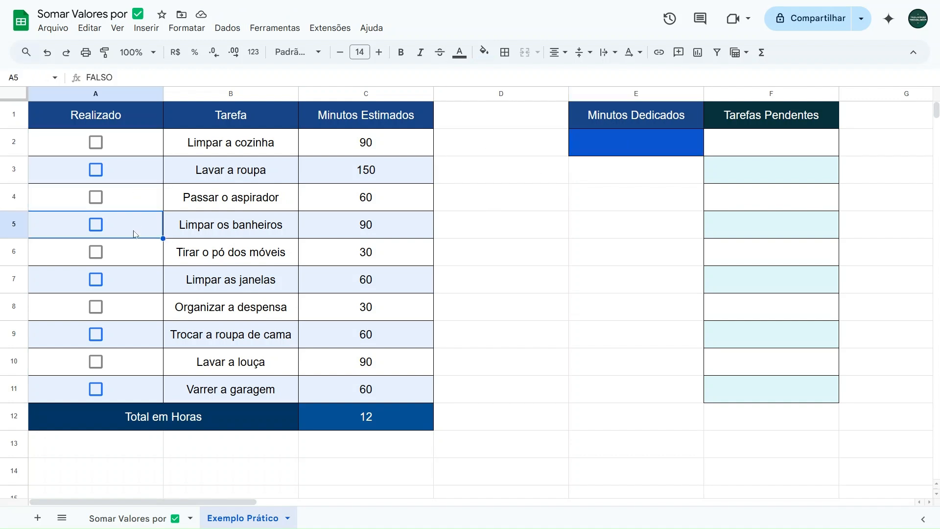
left_click(135, 264)
left_click(136, 281)
- Begin a SOMASE formula in cell E2 and expand its function help to read the intervalo argument's description
left_click(624, 154)
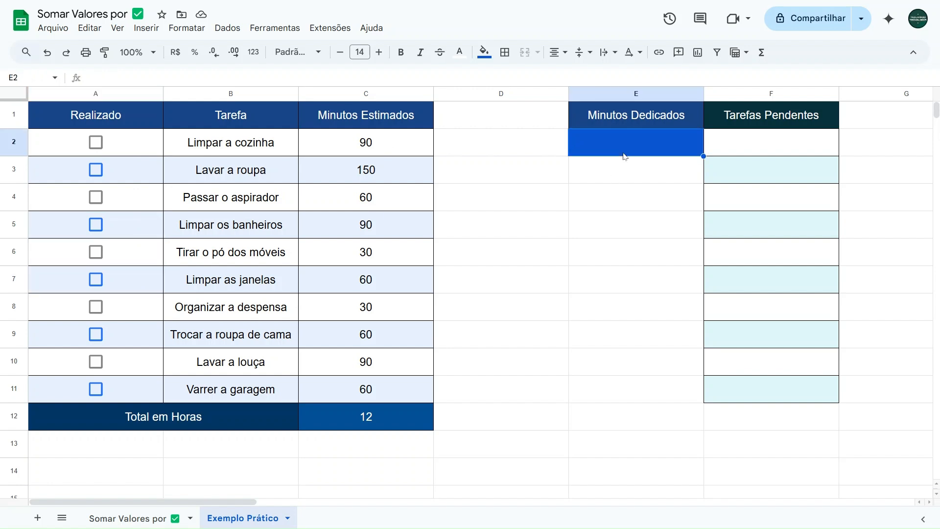
type("=somase")
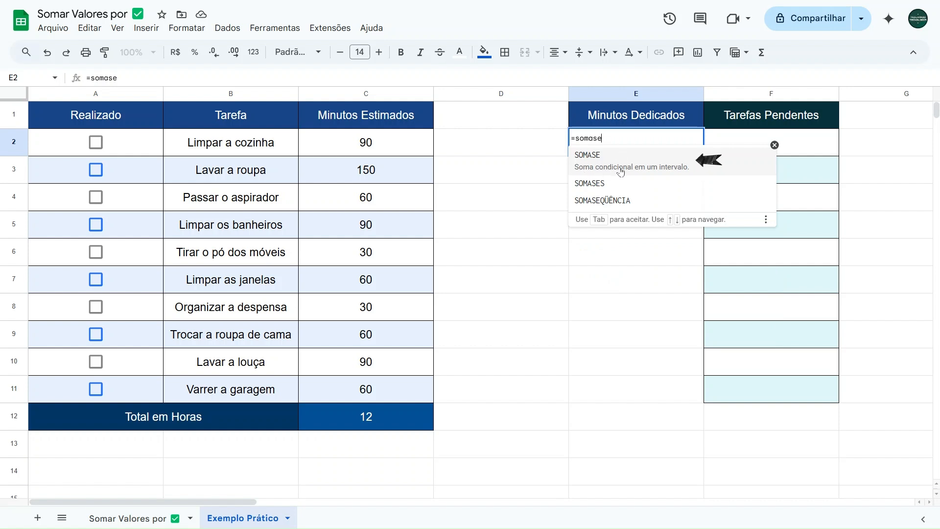
left_click(649, 169)
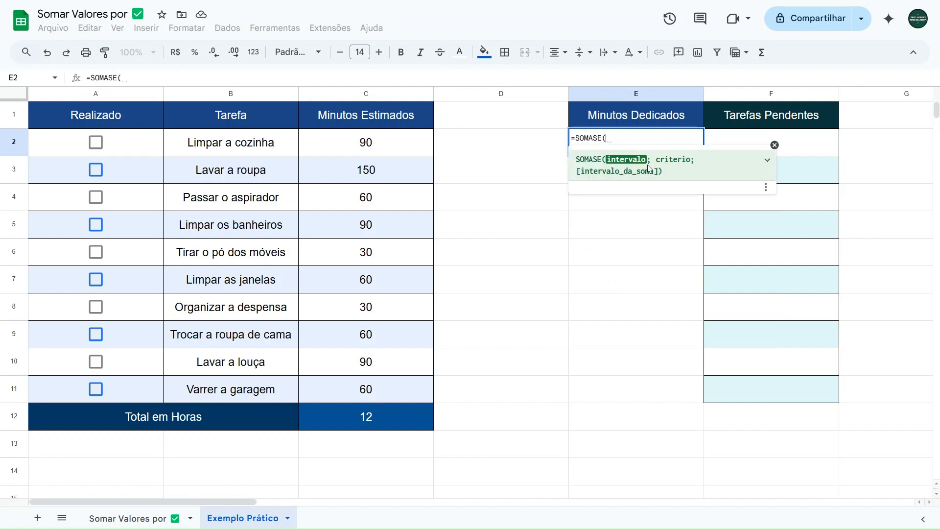
left_click(766, 162)
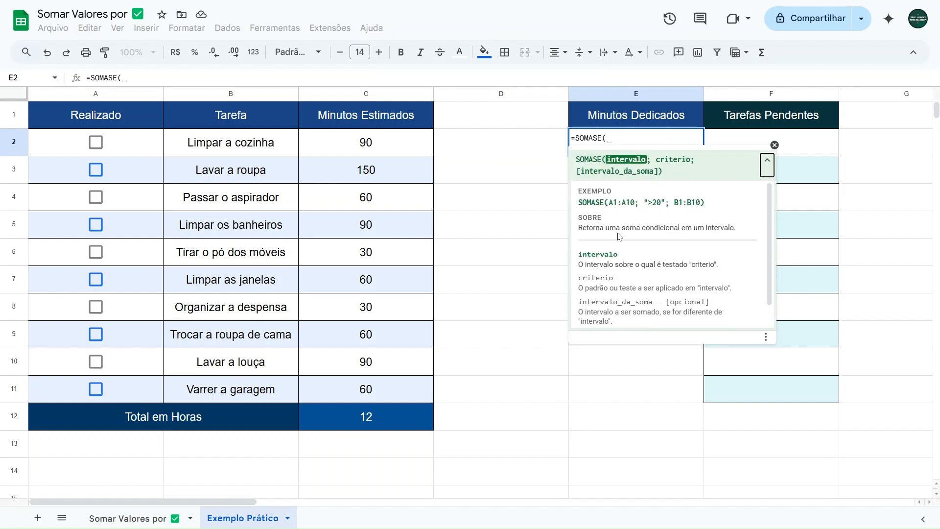
left_click_drag(579, 264, 719, 266)
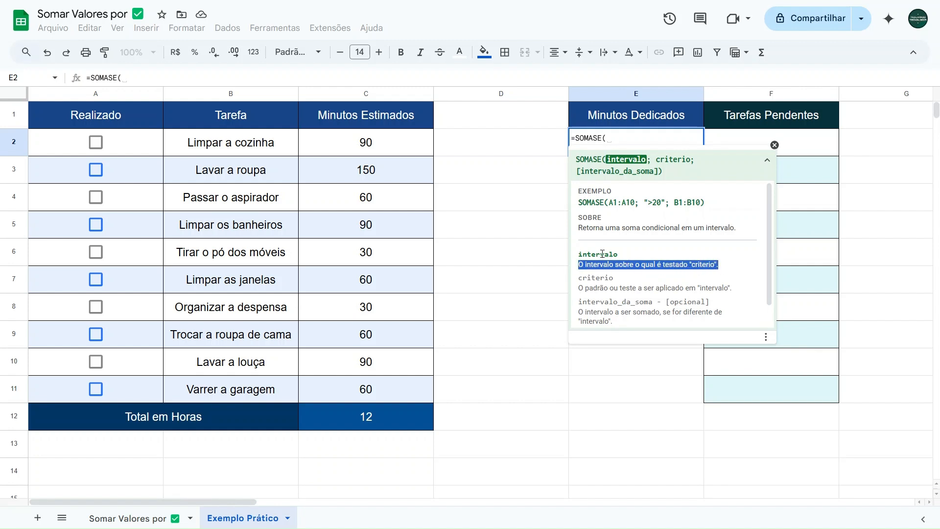
left_click(636, 263)
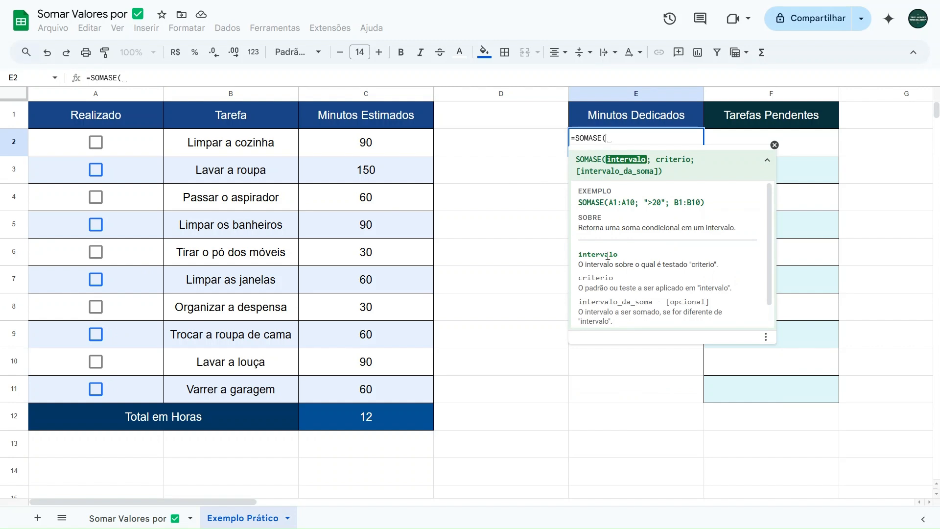
- Complete the formula in E2 as =SOMASE(A2:A11;VERDADEIRO;C2:C11) and review it against the Realizado checkboxes
left_click_drag(137, 147, 125, 401)
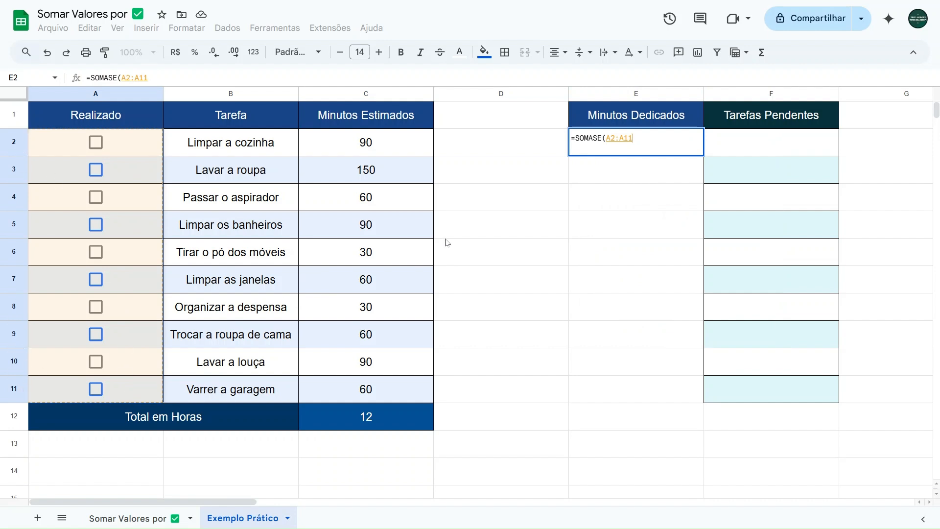
type(";")
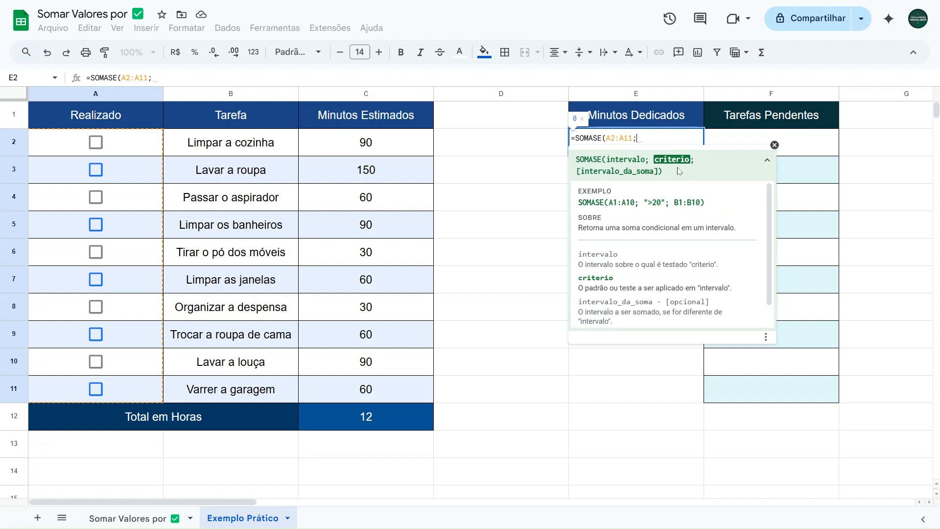
type("VERDADEIRO")
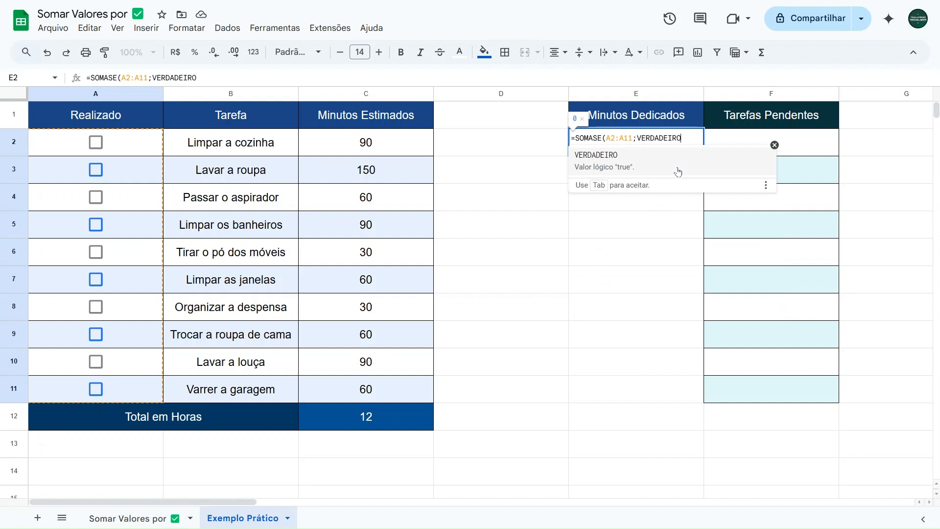
type(";")
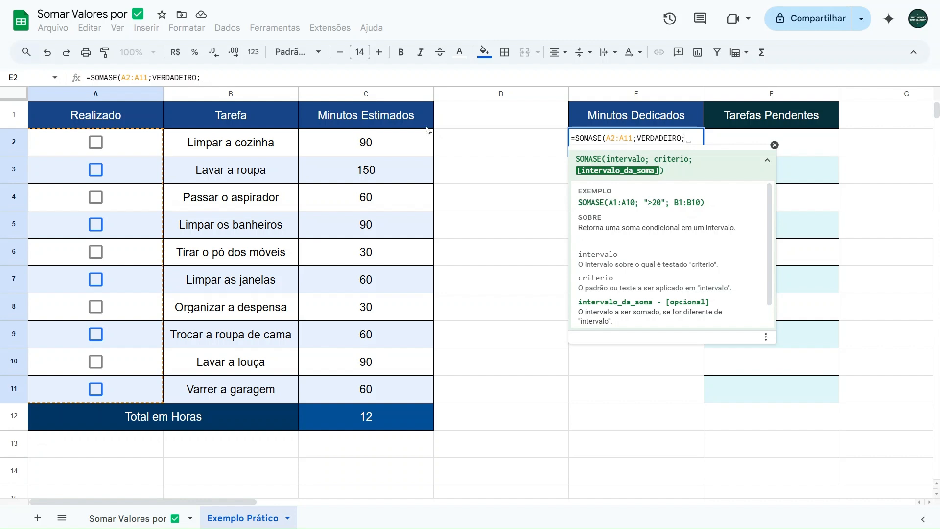
left_click(397, 143)
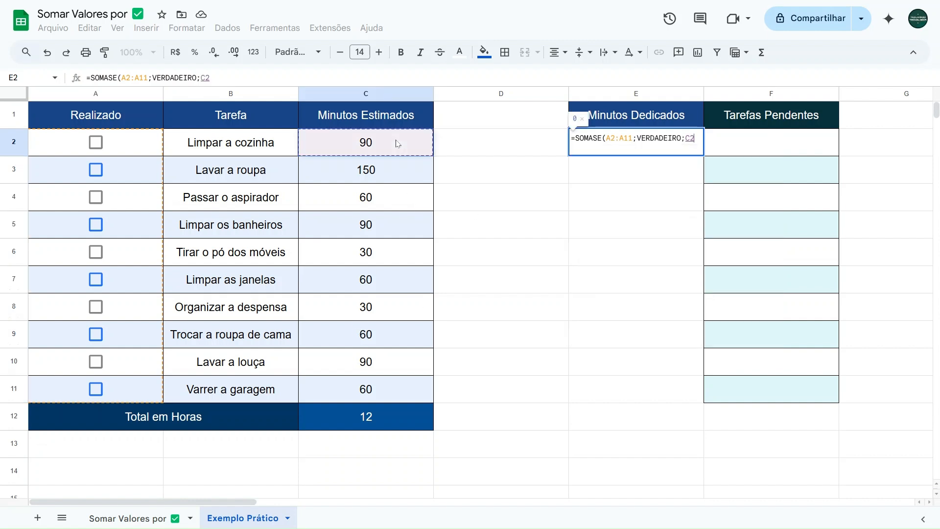
left_click_drag(397, 143, 391, 387)
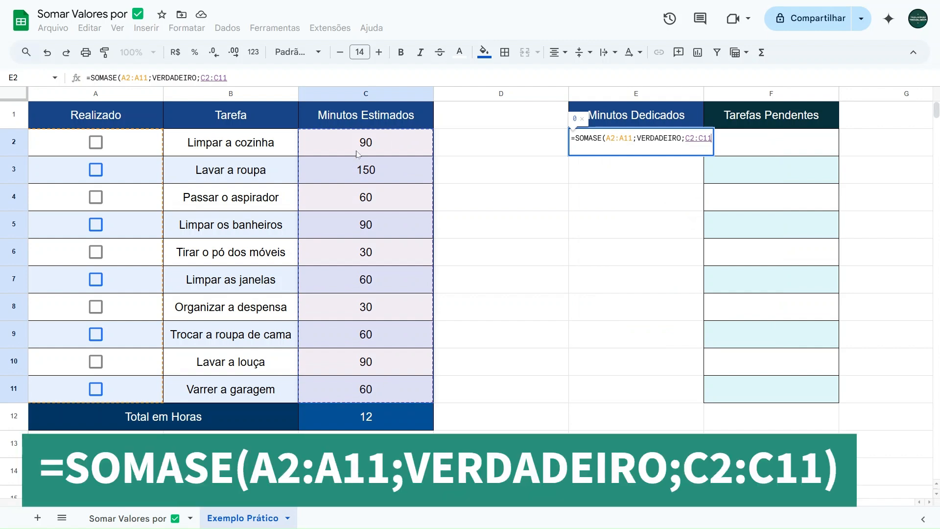
type(")")
key("Return")
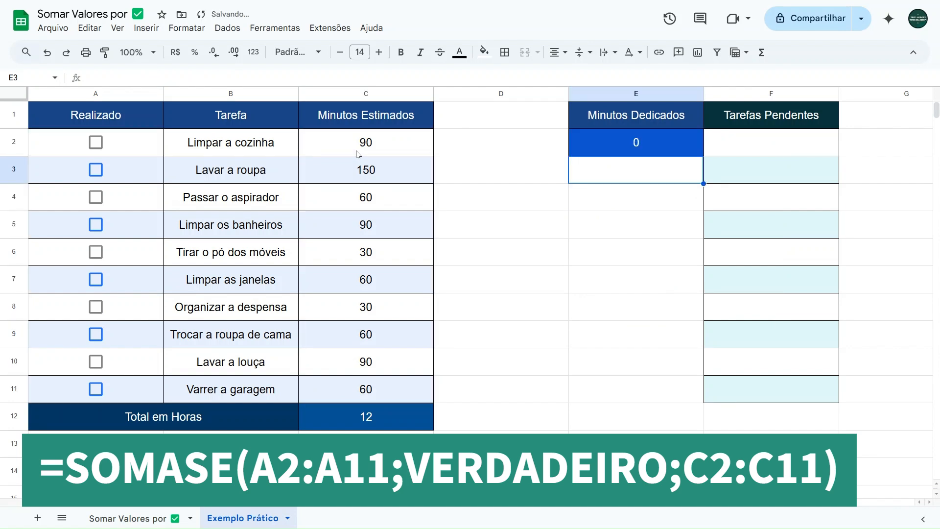
left_click(595, 148)
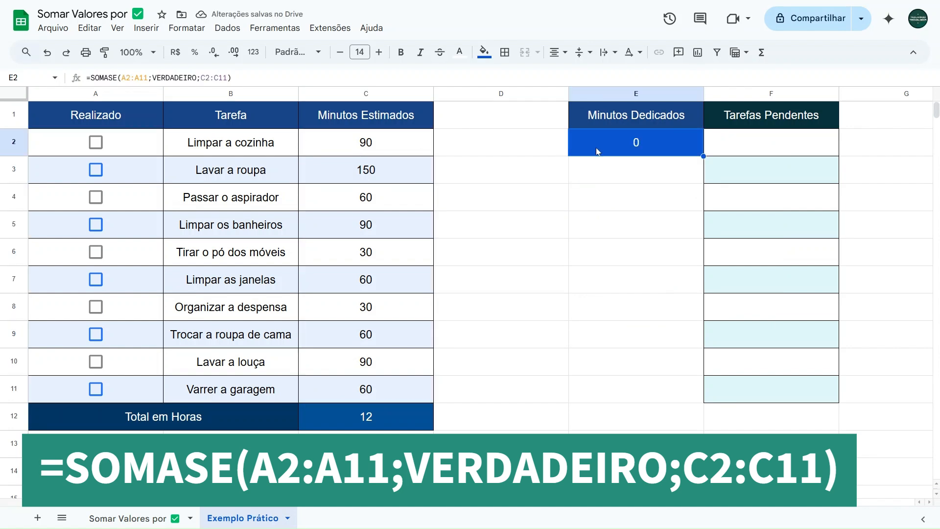
left_click_drag(126, 155, 115, 386)
left_click(482, 143)
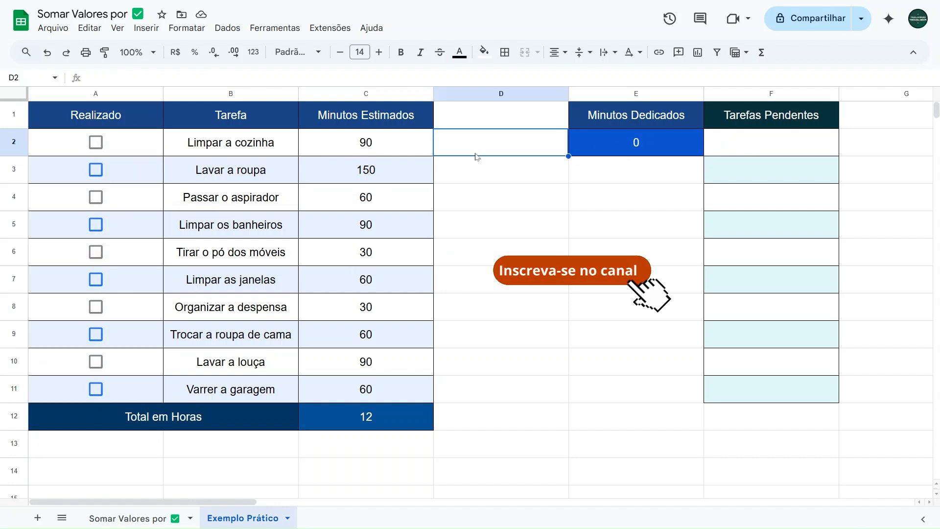
- Tick the Passar o aspirador checkbox and compare its estimated minutes in C4 with the Minutos Dedicados total
left_click(276, 202)
left_click(337, 203)
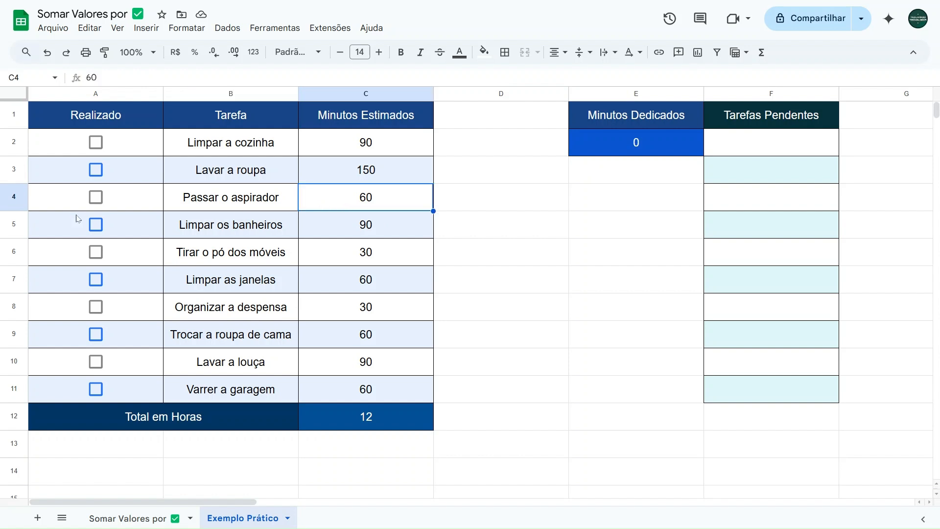
left_click(97, 198)
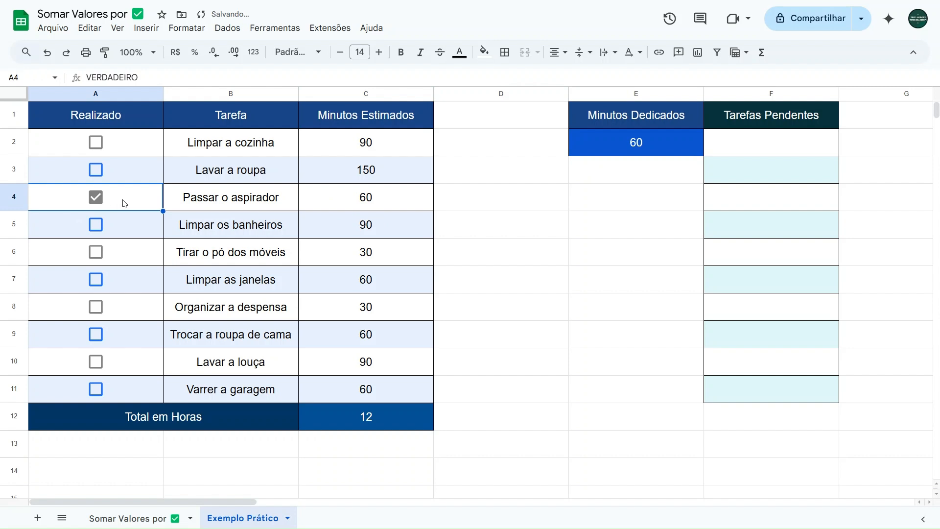
left_click(181, 203)
left_click(333, 196)
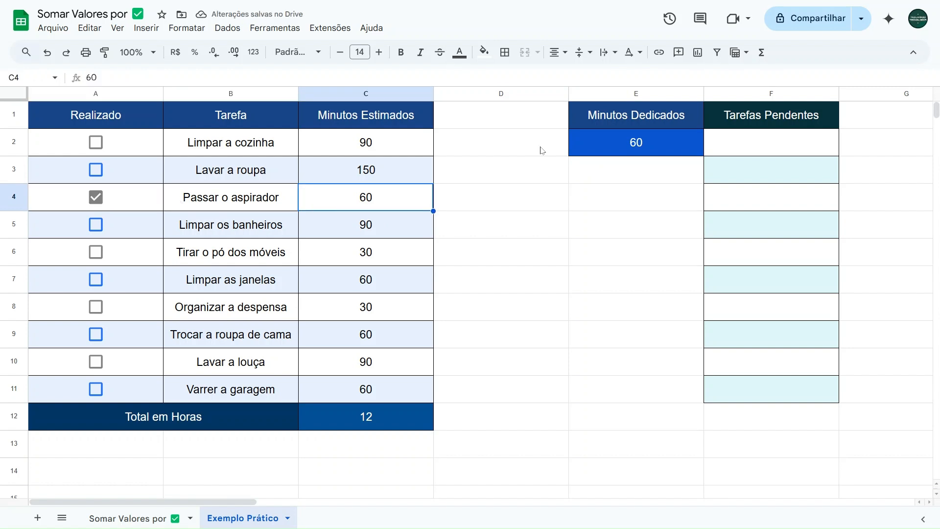
left_click(587, 142)
- Tick the Tirar o pó dos móveis checkbox and check the Minutos Dedicados total in E2
left_click(223, 252)
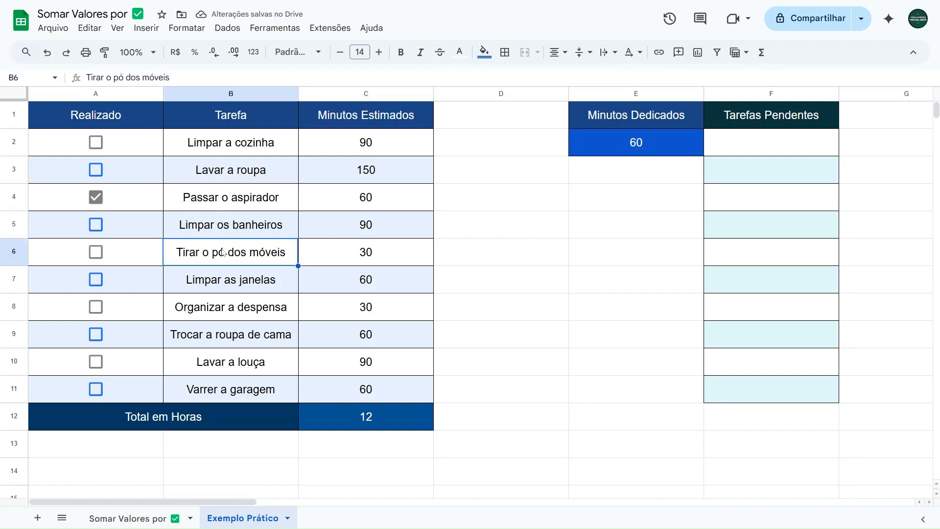
left_click(376, 258)
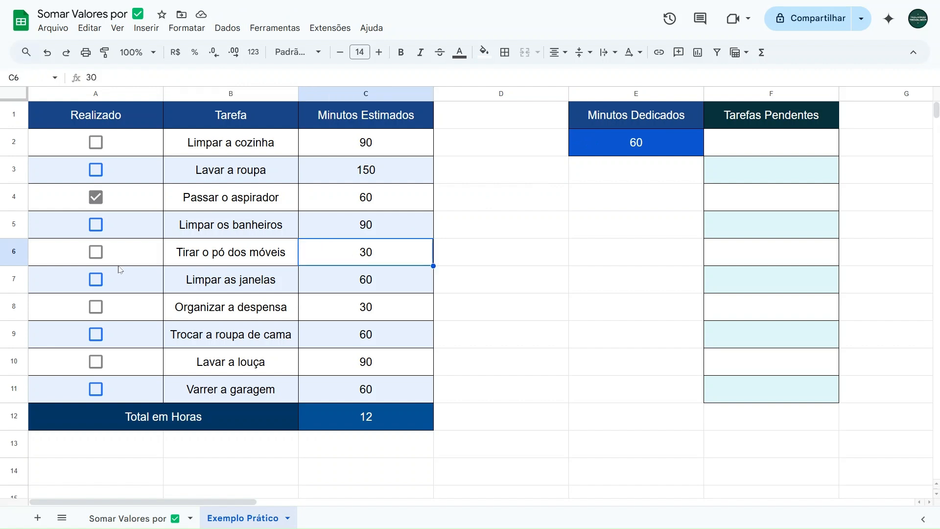
left_click(96, 252)
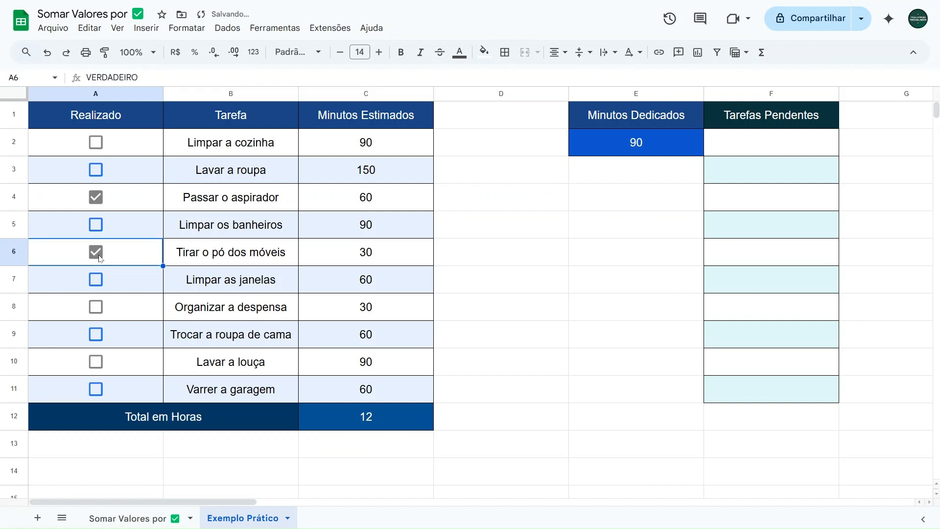
left_click(635, 147)
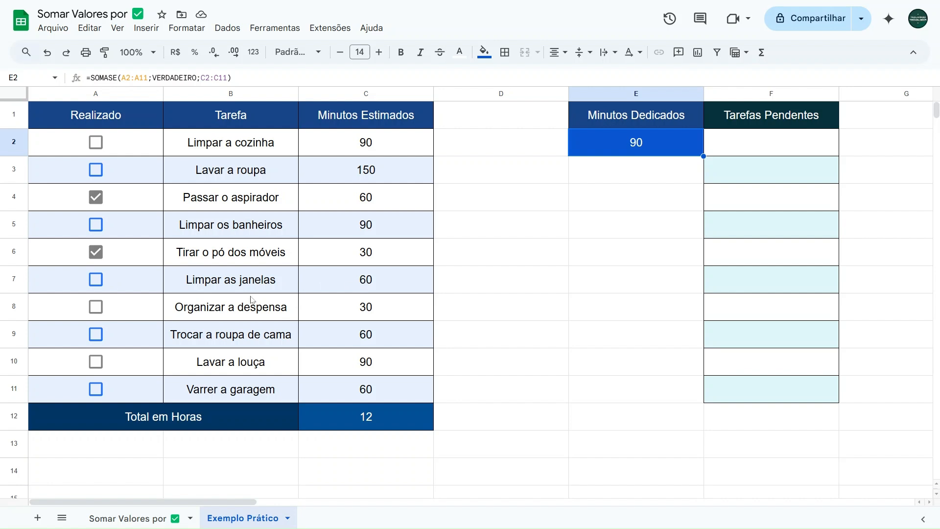
- Tick the Limpar as janelas checkbox and cross-check the E2 total by selecting the minutes in C4, C6 and C7 together
left_click(96, 280)
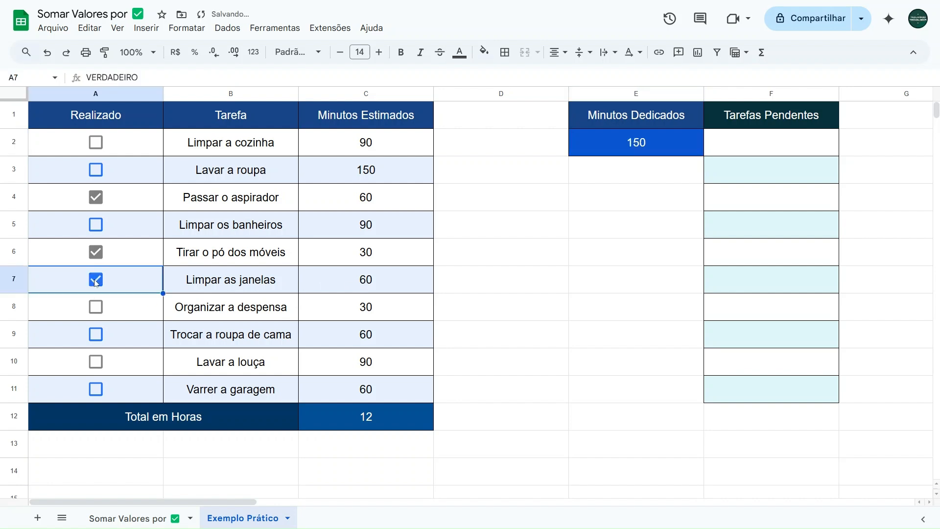
left_click(659, 154)
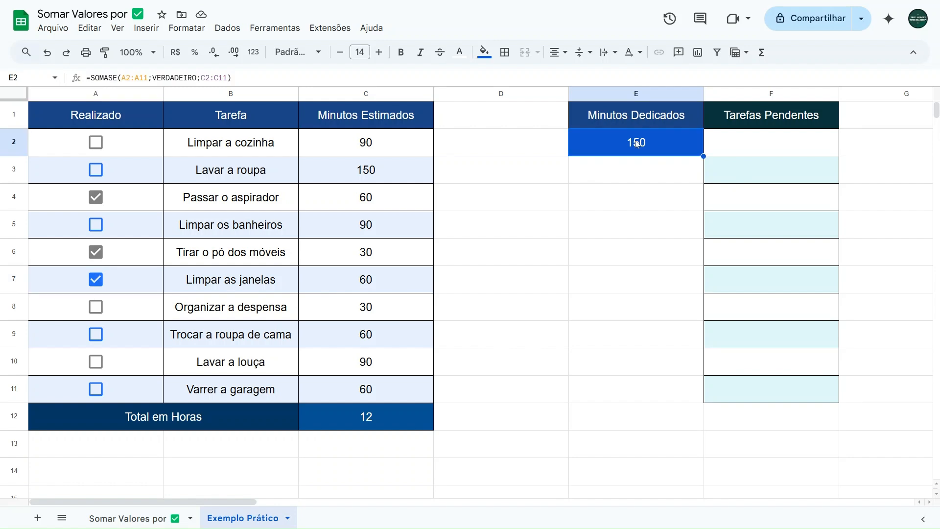
left_click(362, 203)
left_click(361, 252, "ctrl")
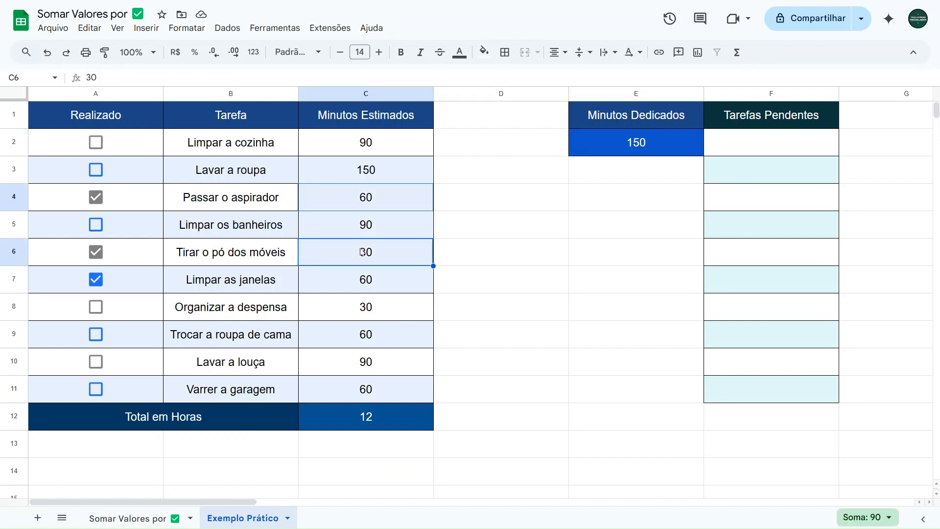
left_click(362, 283, "shift")
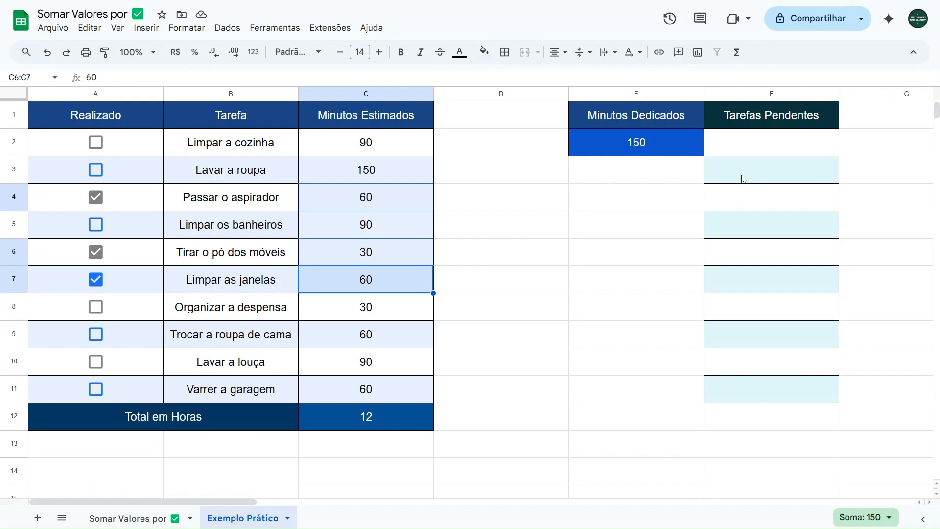
- Start a FILTER formula in F2 under Tarefas Pendentes, using the task names in B2:B11 as the range to filter
left_click(762, 164)
left_click(765, 151)
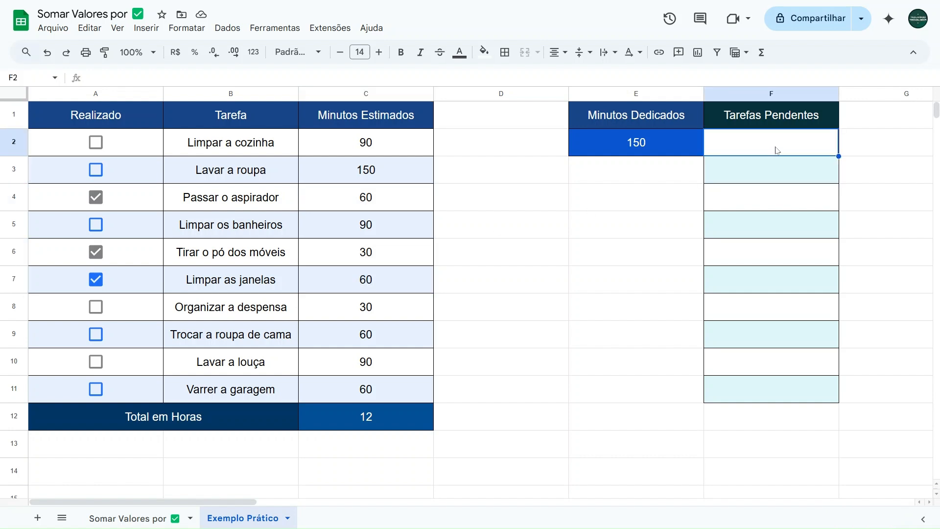
left_click_drag(143, 147, 140, 383)
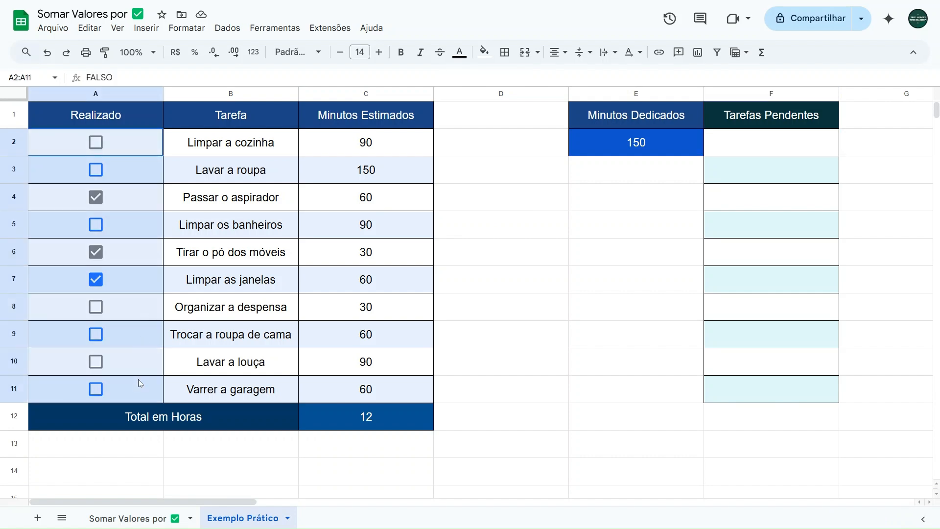
left_click(783, 149)
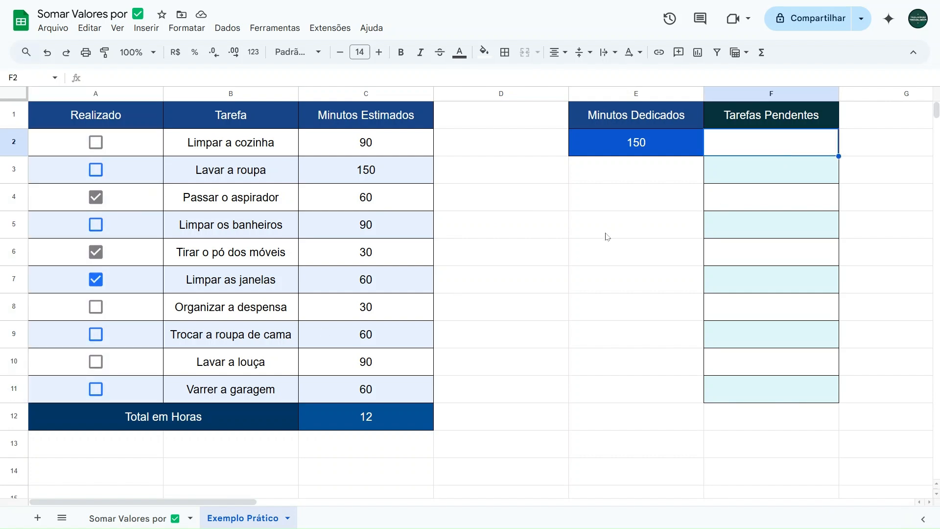
type("=filter")
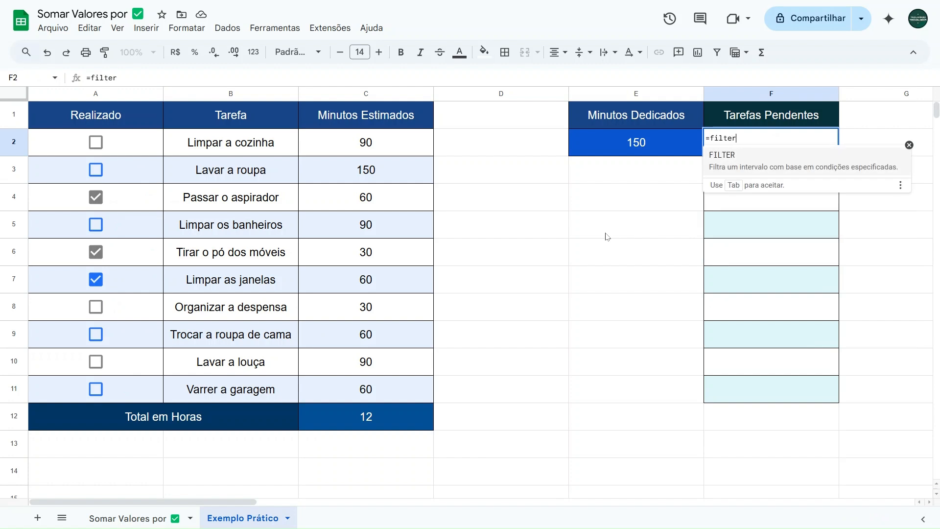
left_click(760, 173)
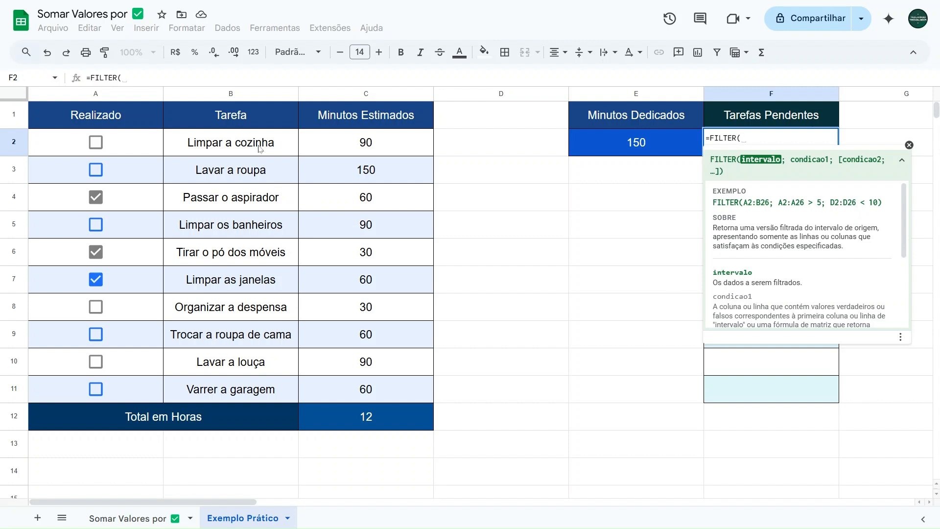
left_click_drag(259, 149, 253, 391)
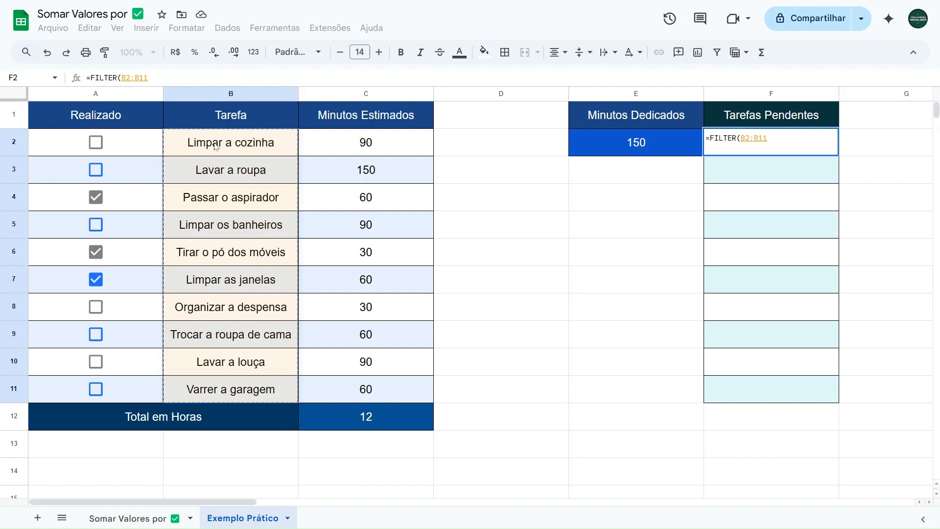
type(";")
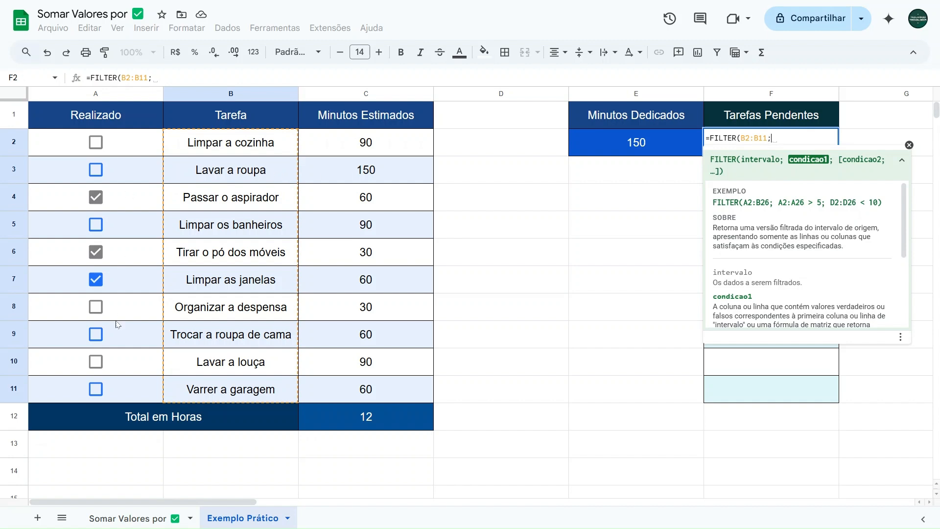
- Complete the F2 formula with the condition A2:A11 = FALSO, giving =FILTER(B2:B11;A2:A11 = FALSO)
left_click_drag(138, 148, 121, 386)
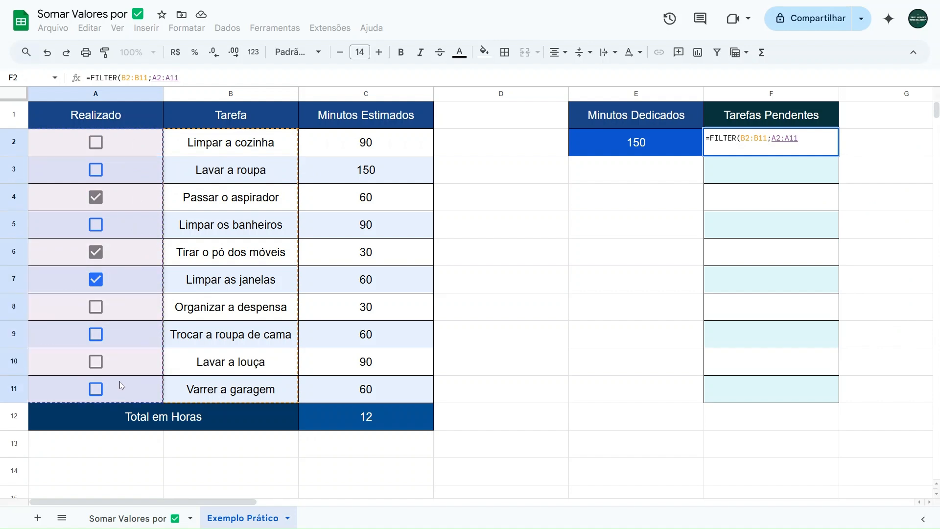
left_click(188, 79)
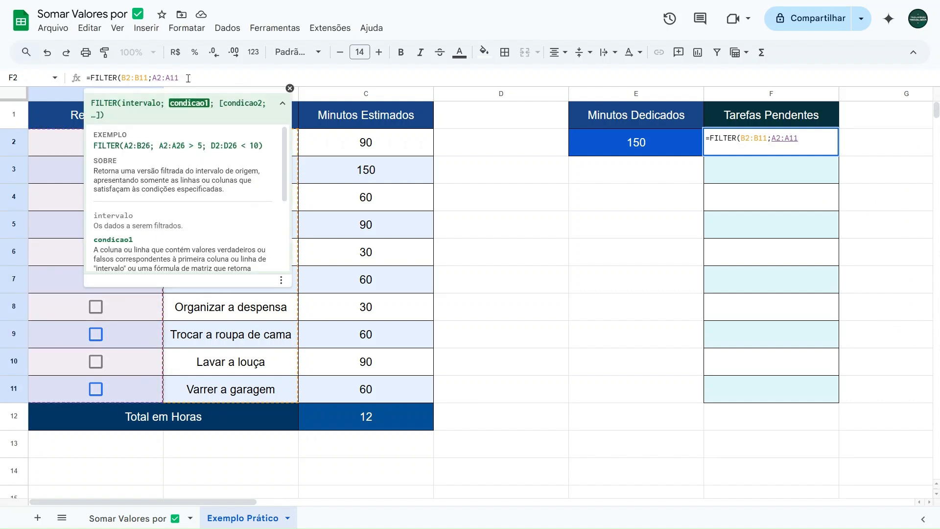
type("=")
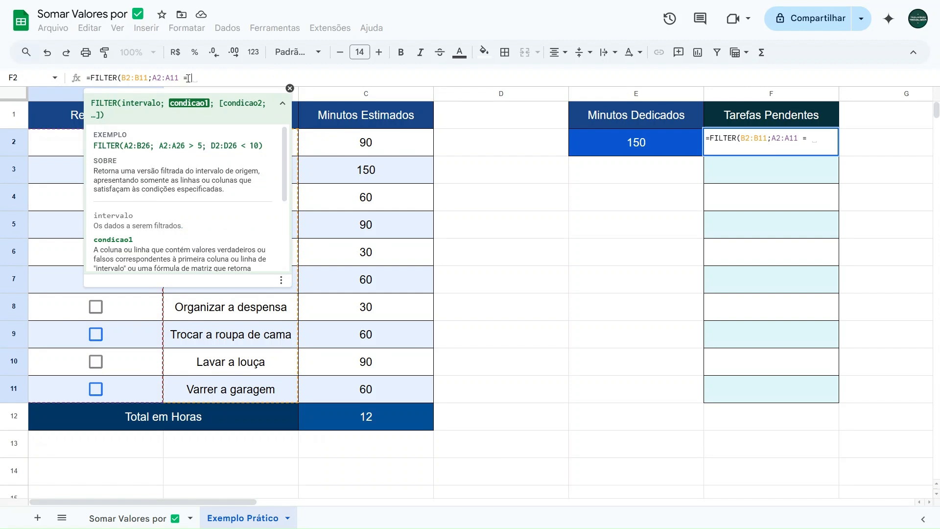
type(" FALSO")
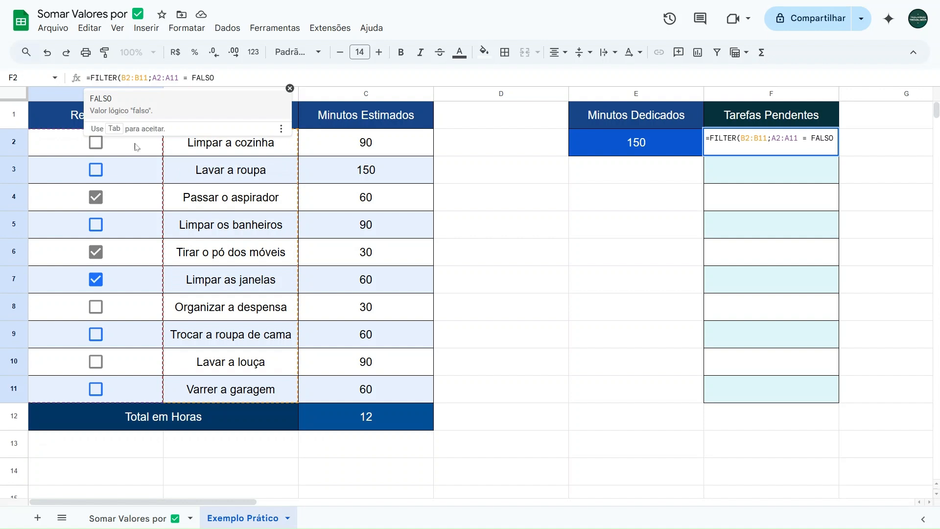
type(")")
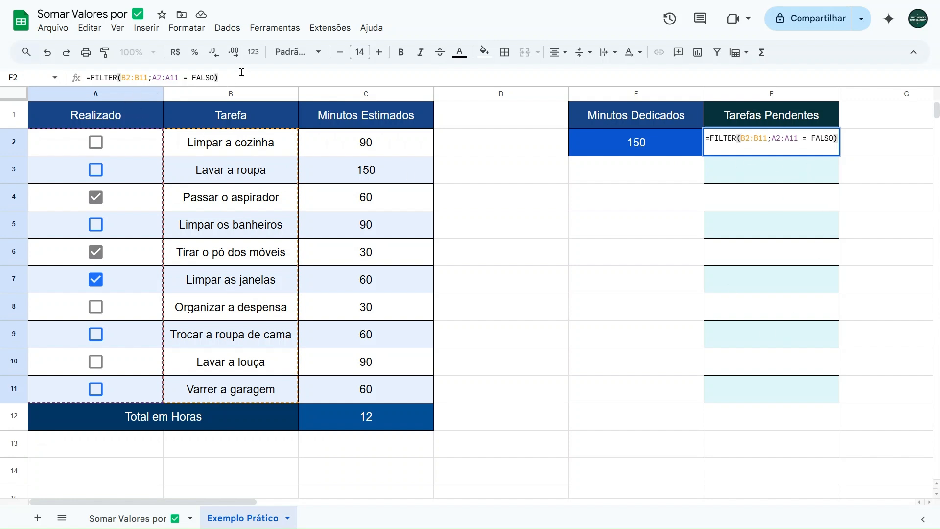
key("Return")
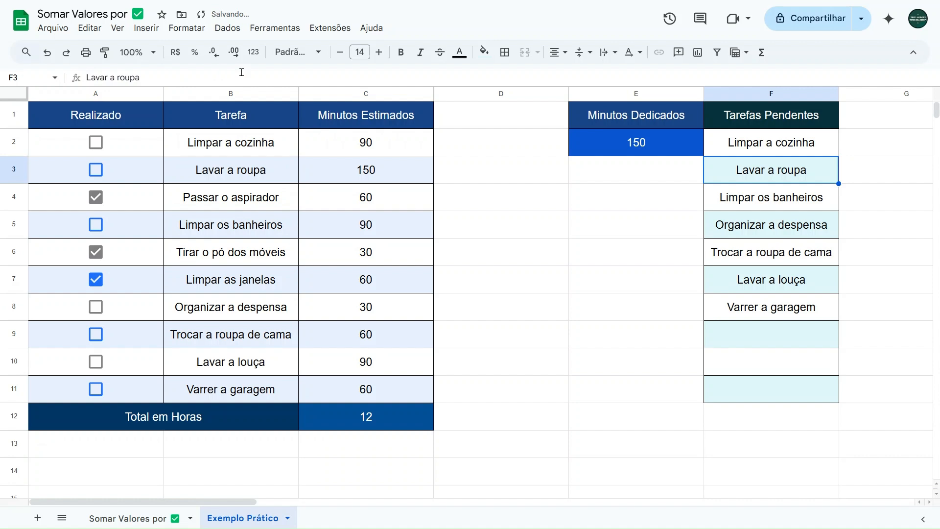
- Untick the Realizado checkboxes for Passar o aspirador, Tirar o pó dos móveis and Limpar as janelas
left_click(96, 196)
left_click(95, 251)
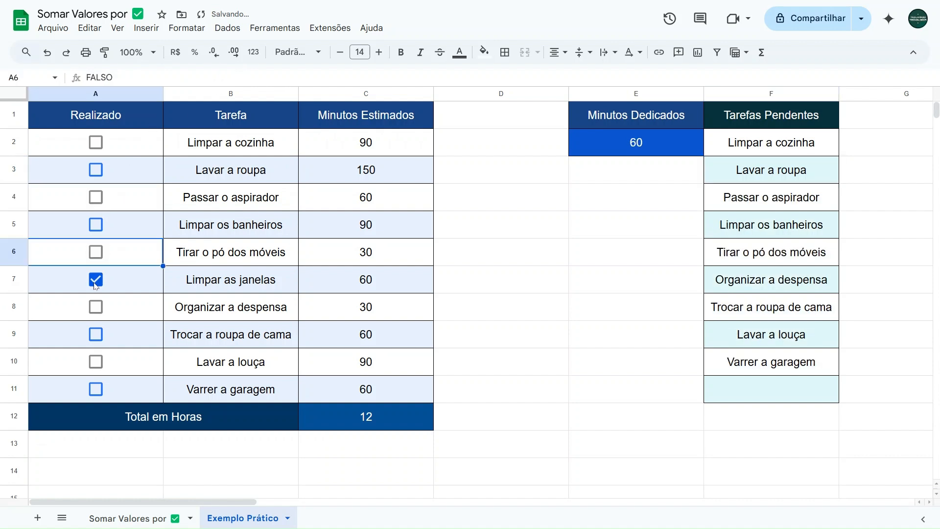
left_click(98, 282)
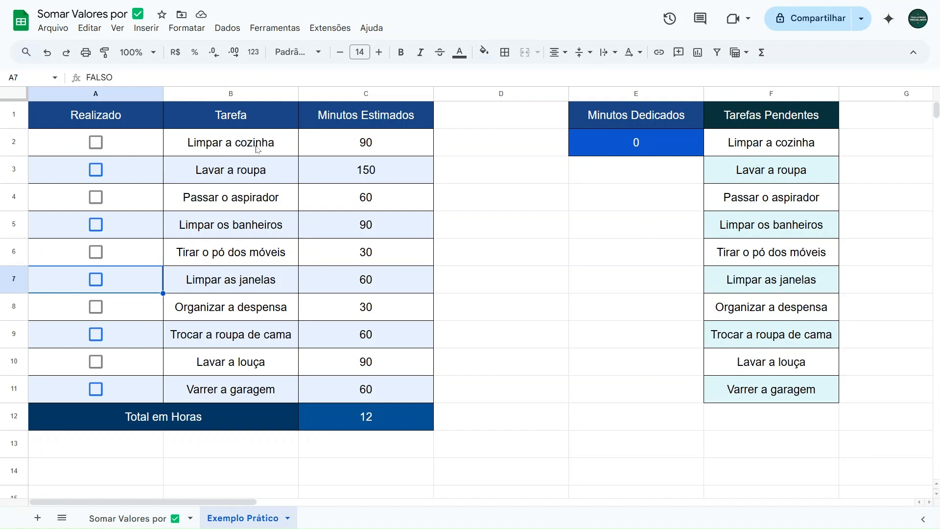
- Tick the Limpar a cozinha checkbox and compare its minutes in C2 with the Minutos Dedicados total in E2
left_click(96, 143)
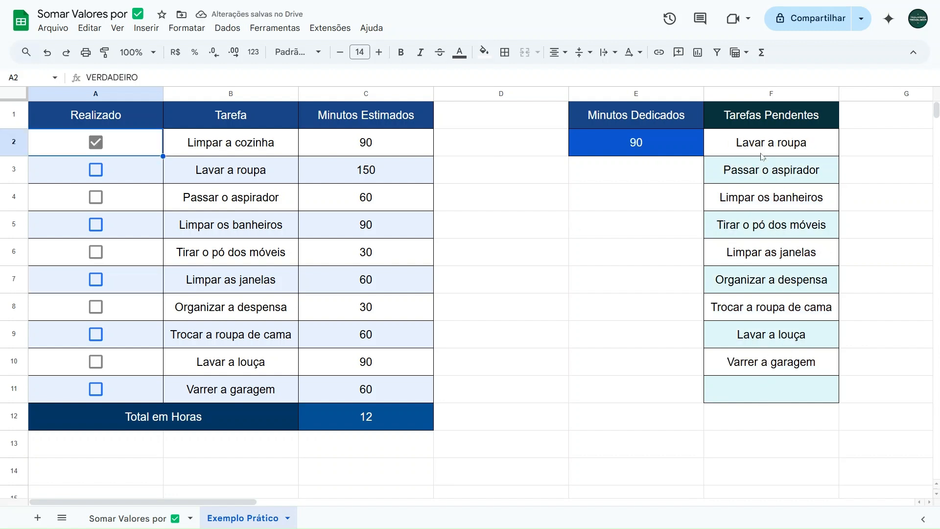
left_click(361, 142)
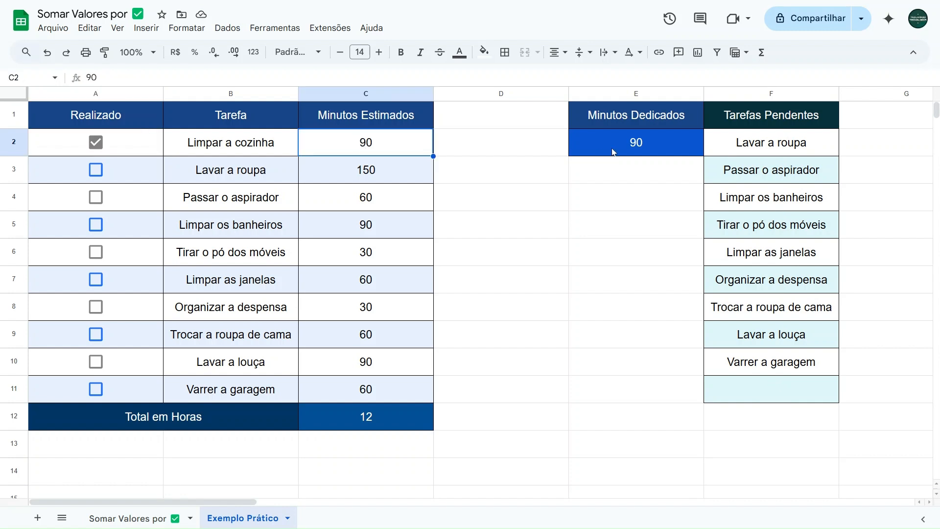
left_click(643, 149)
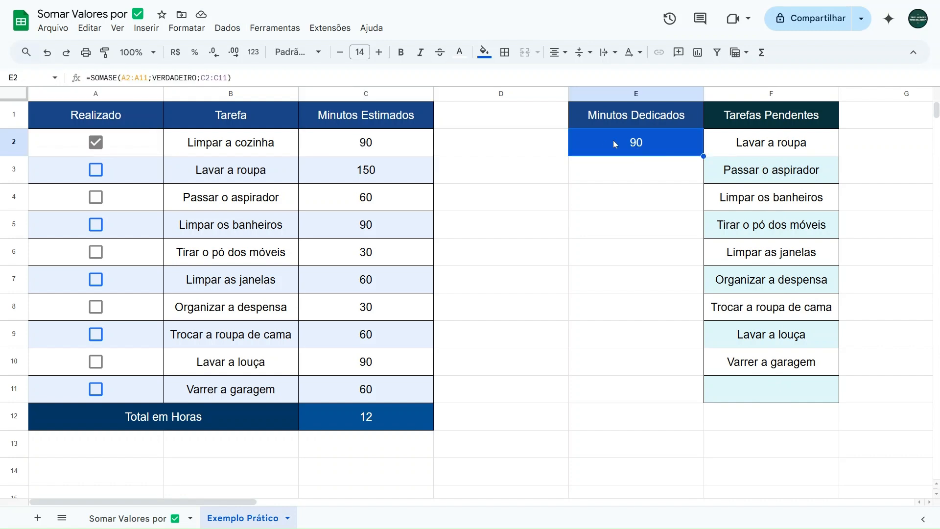
- Tick the checkboxes for Lavar a roupa, Passar o aspirador, Tirar o pó dos móveis, Organizar a despensa, Lavar a louça and Varrer a garagem
left_click(97, 180)
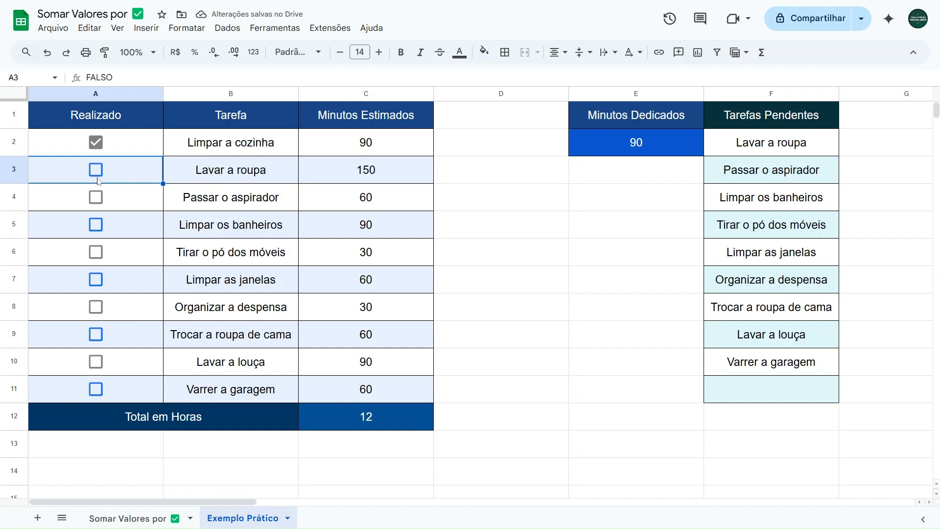
left_click(96, 171)
left_click(96, 197)
left_click(96, 252)
left_click(96, 308)
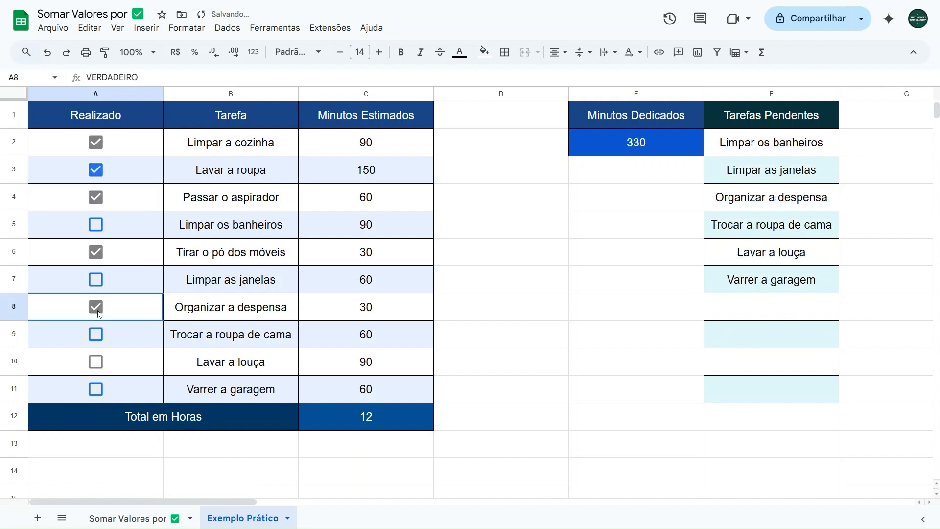
left_click(95, 362)
left_click(95, 389)
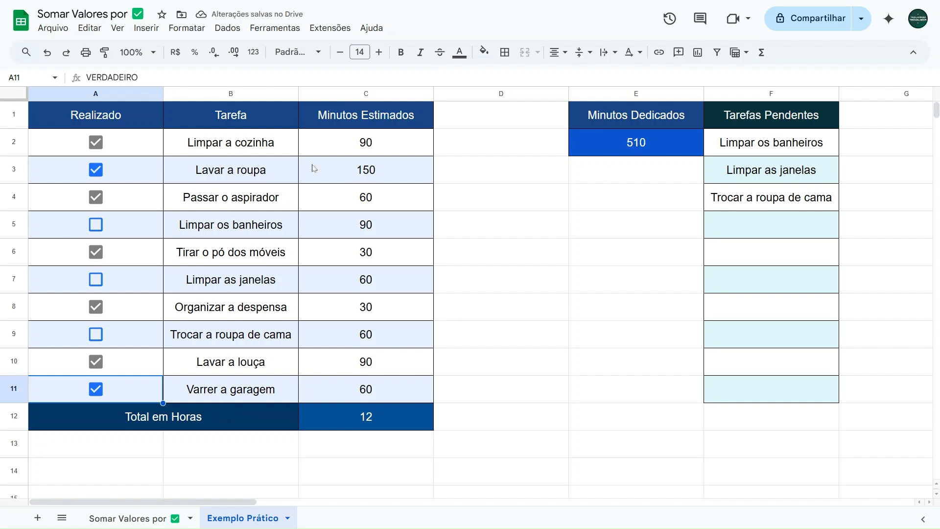
- Cross-check the E2 total by selecting the ticked tasks' minutes in C2:C4, C6, C8 and C10:C11 together
left_click(375, 147)
left_click(380, 174, "shift")
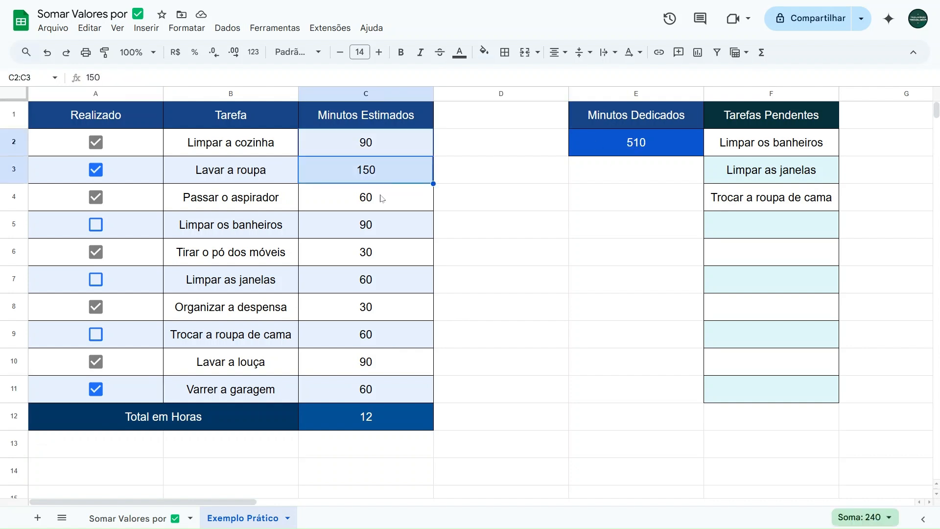
left_click(381, 198, "shift")
left_click(381, 251, "ctrl")
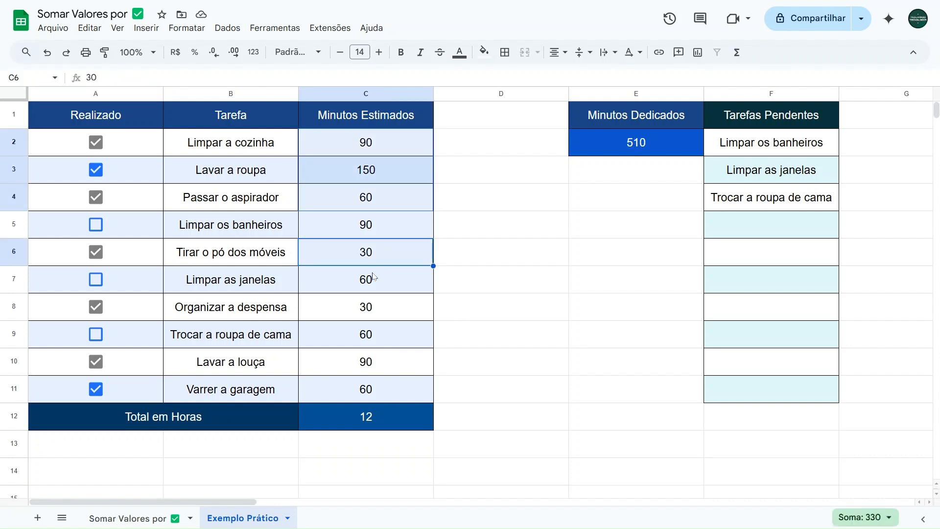
left_click(366, 313, "ctrl")
left_click(359, 362, "ctrl")
left_click(360, 385, "shift")
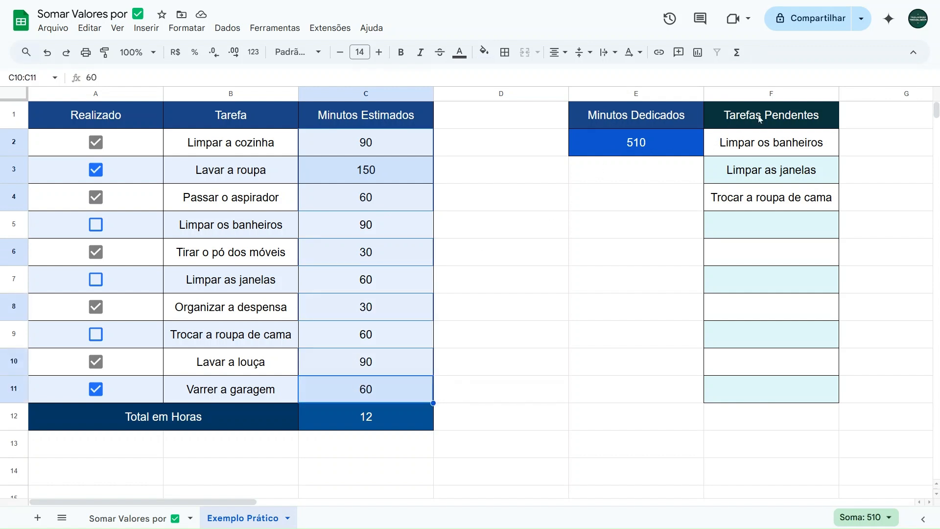
- Compare the unticked tasks in B5, B7 and B9 with the Tarefas Pendentes list
left_click(255, 334)
left_click(214, 227)
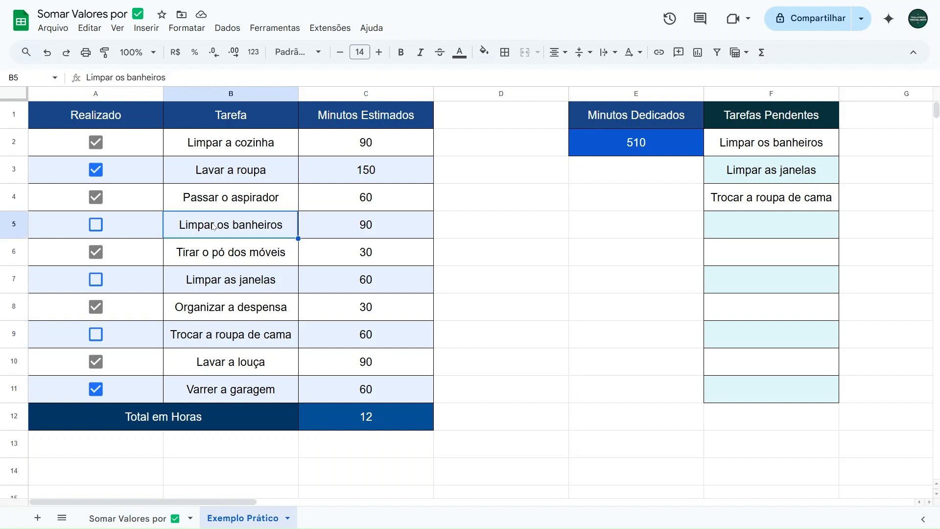
left_click(222, 281)
left_click(239, 334)
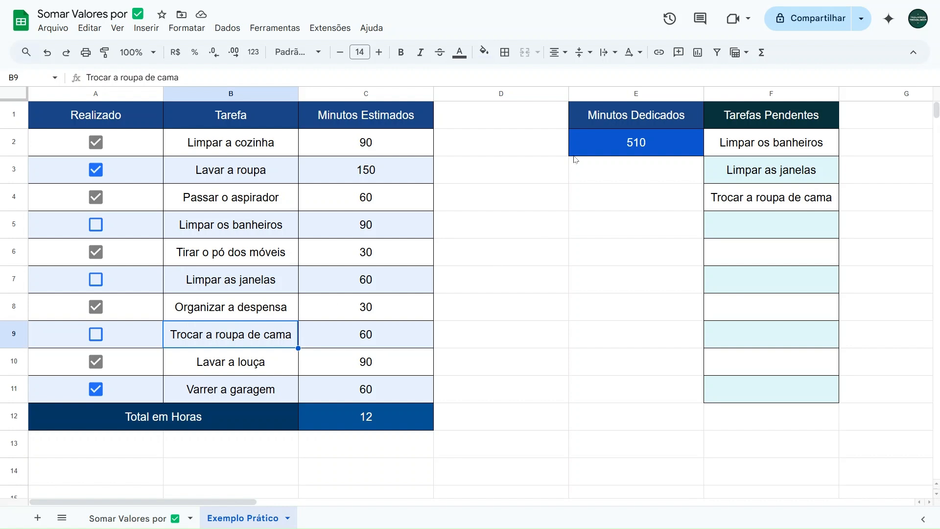
- Review the SOMASE formula in E2 against the estimated minutes in column C and the Realizado checkboxes in column A
left_click(623, 154)
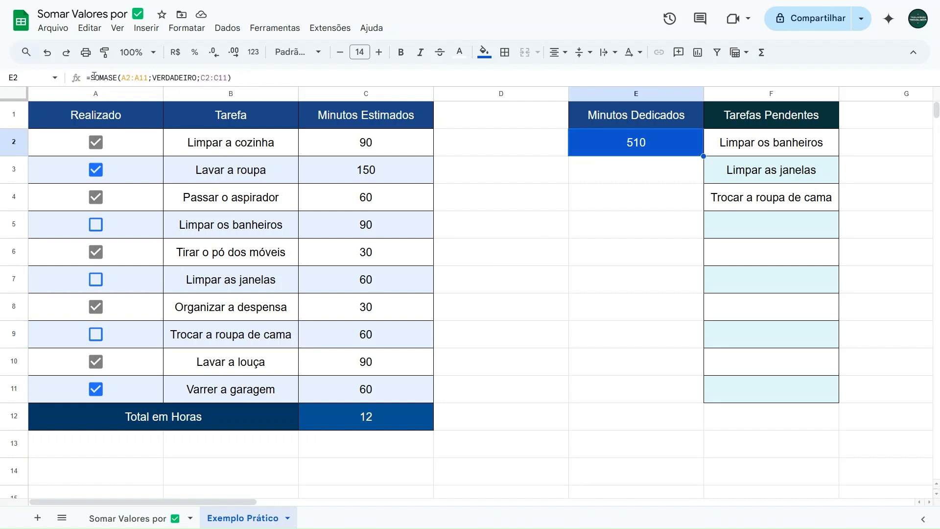
left_click(346, 143)
left_click(345, 170)
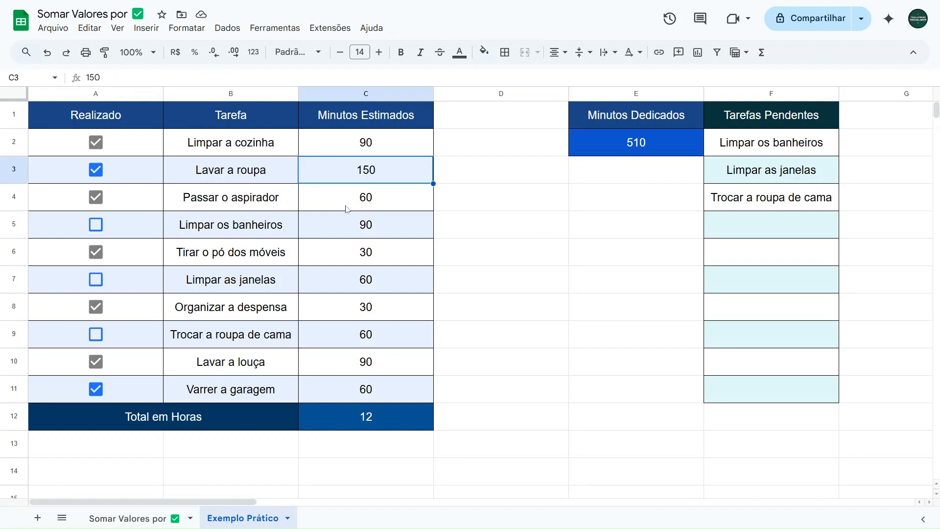
left_click(347, 208)
left_click(351, 231)
left_click(356, 249)
left_click(124, 141)
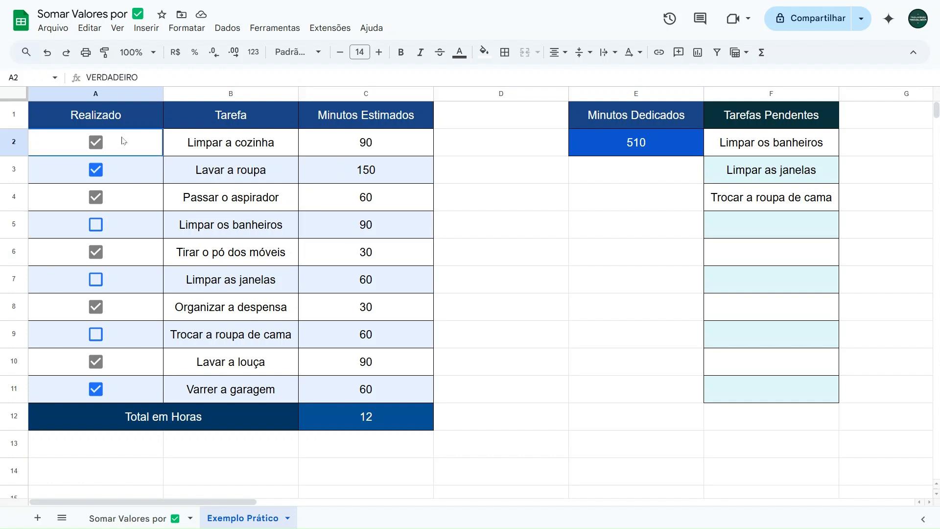
left_click(137, 179)
left_click(139, 203)
left_click(137, 229)
left_click(131, 252)
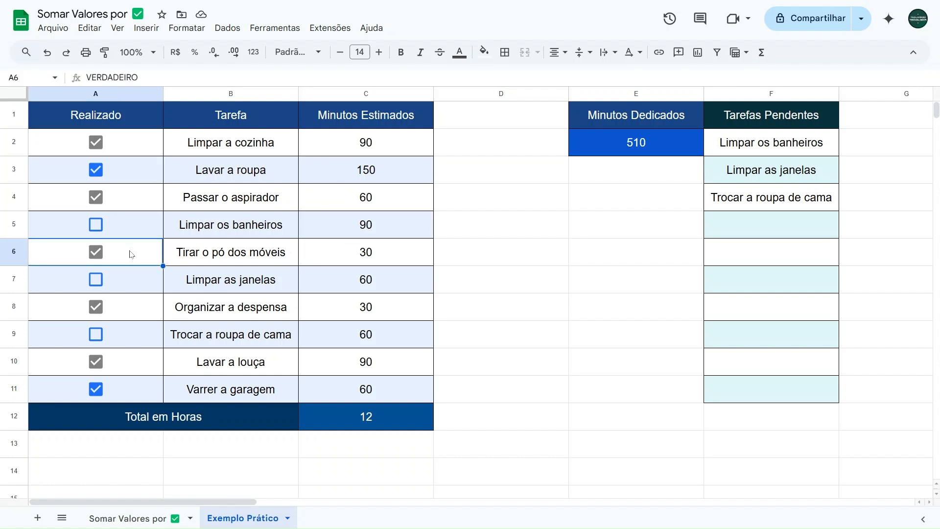
- Review the FILTER formula in F2 and the Total em Horas cell C12
left_click(767, 143)
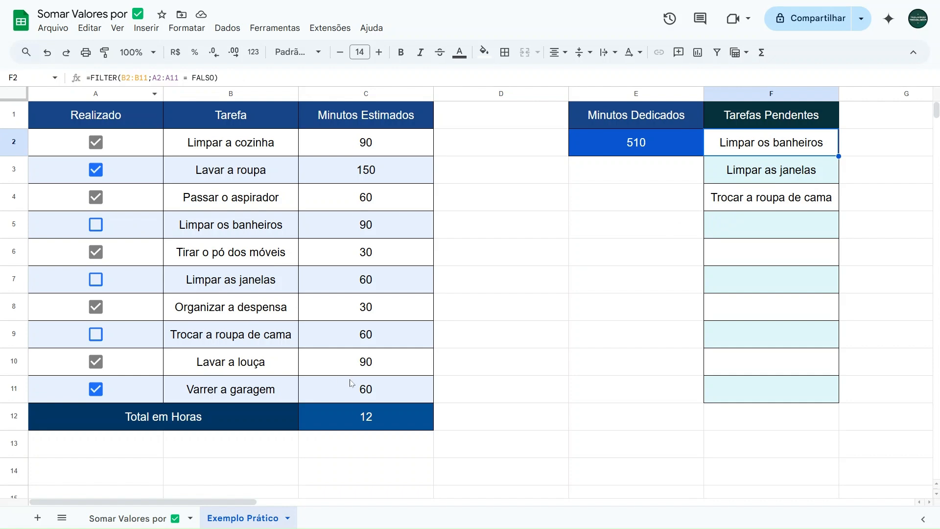
left_click(382, 417)
left_click(526, 230)
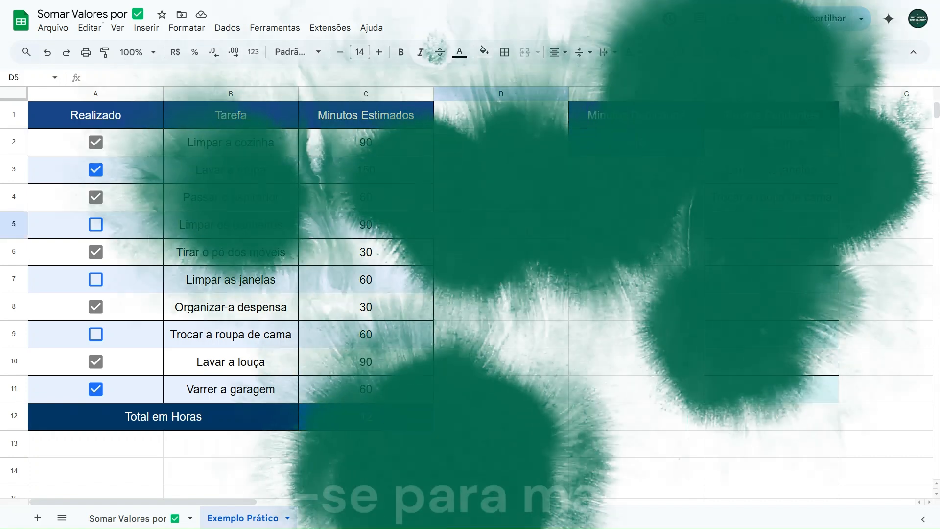